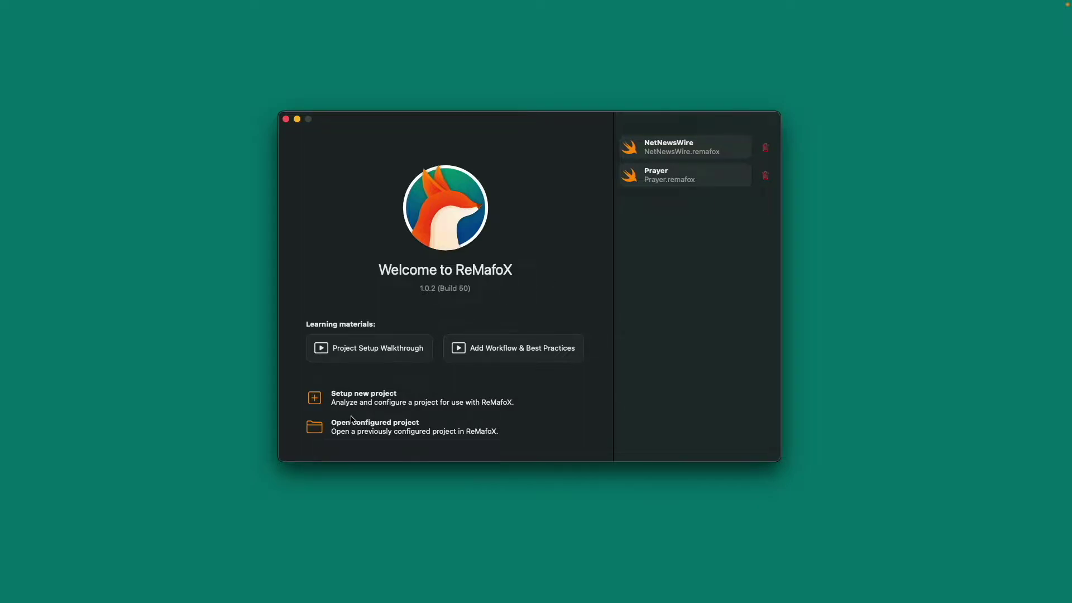
- Begin a new ReMafoX project setup by dropping the YourAmazingApp folder onto the Folder Chooser
left_click(369, 407)
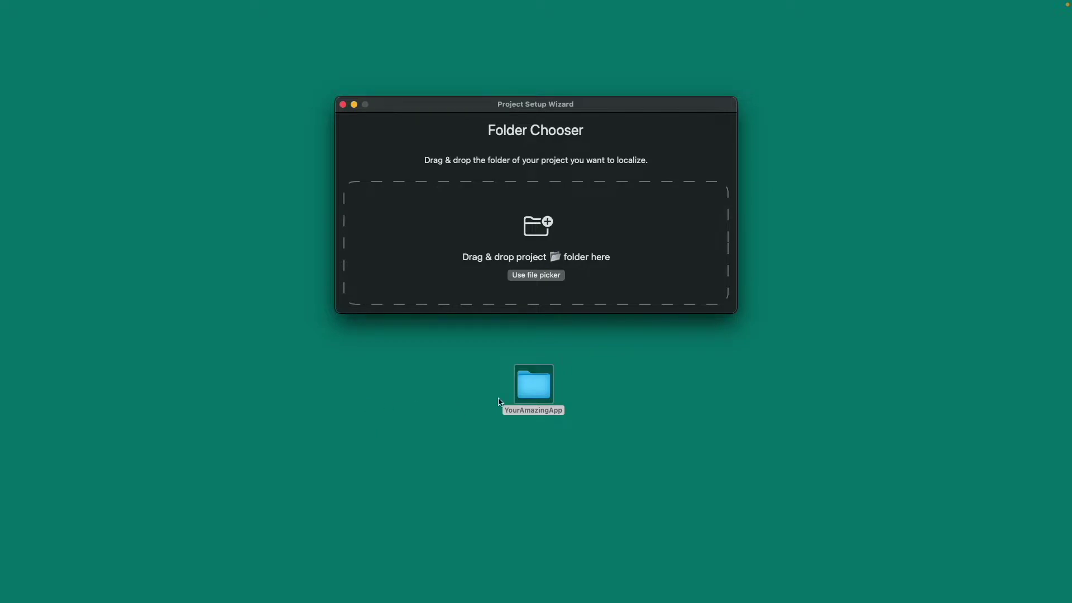
left_click_drag(524, 387, 540, 254)
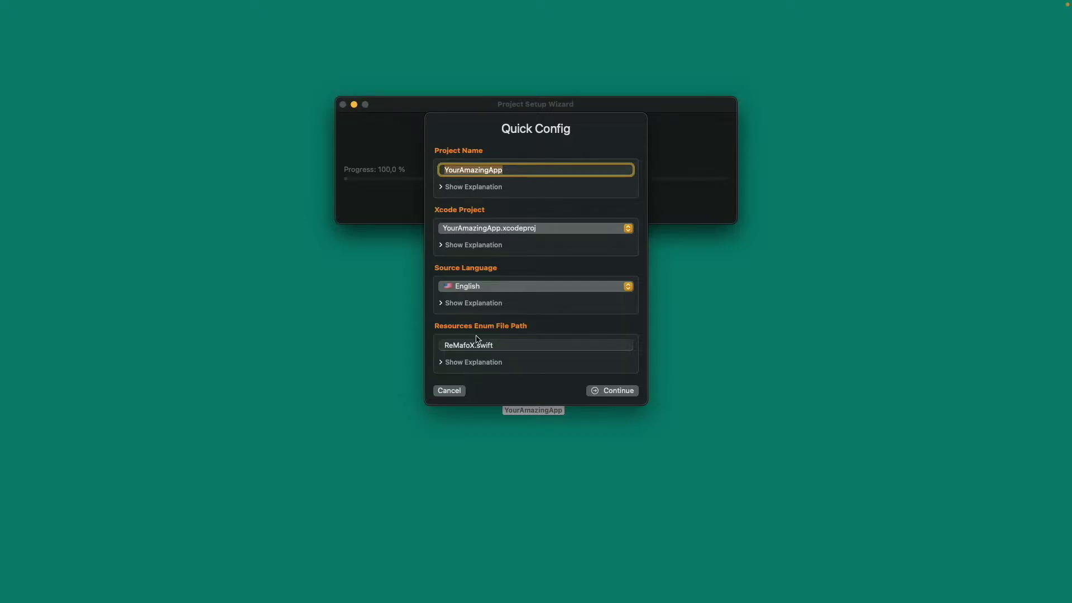
- Prefix the Resources Enum File Path with App/Sources/ and accept the Quick Config
left_click(445, 345)
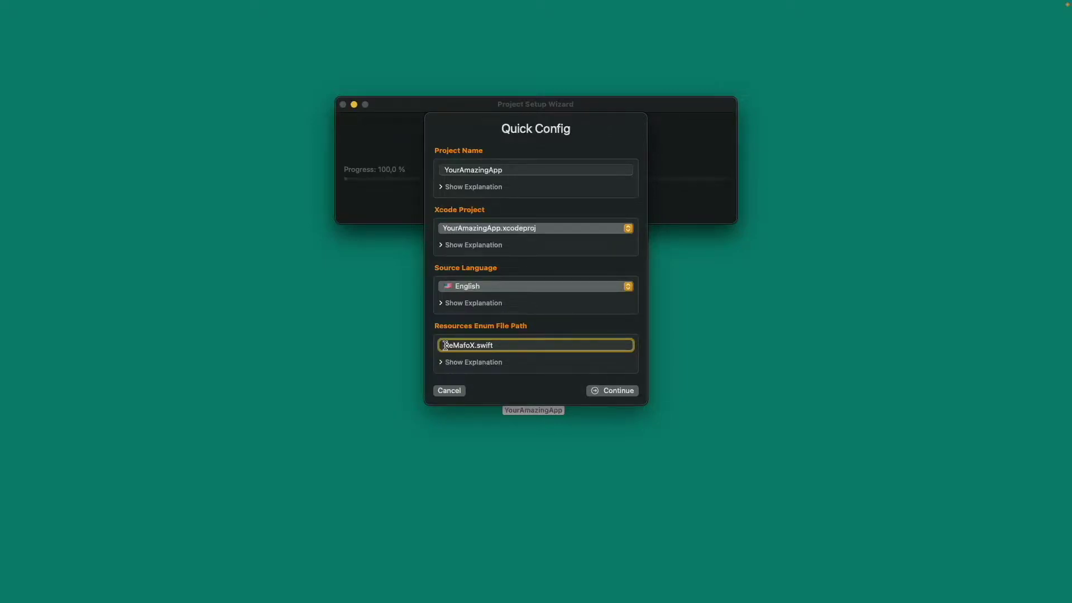
type("App/Sources/")
left_click(624, 393)
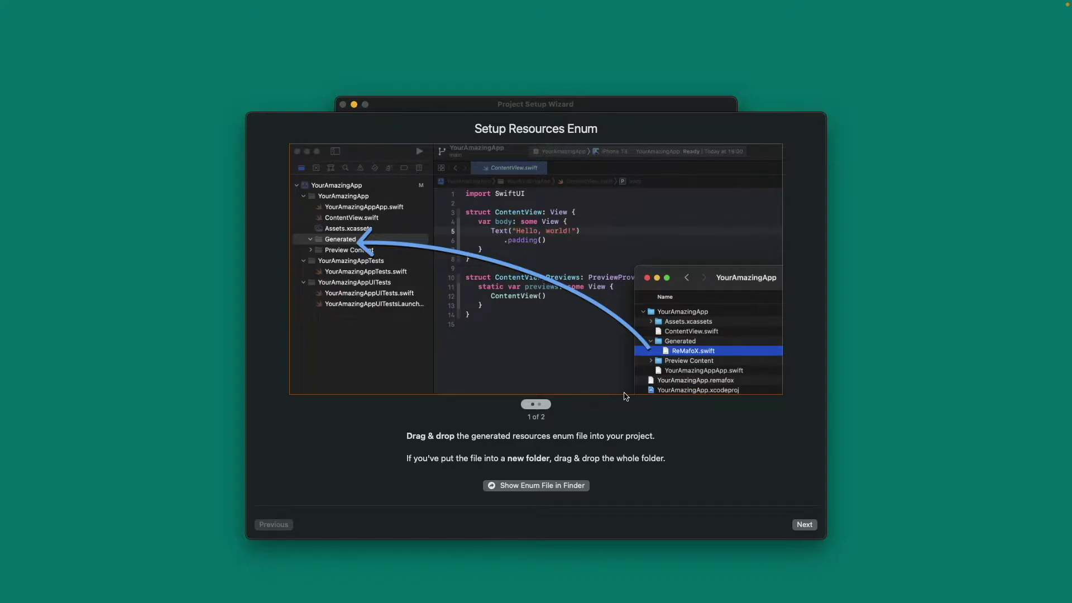
- Add ReMafoX.swift from Finder to Xcode's Sources group for the App target, then finish the wizard
left_click(574, 487)
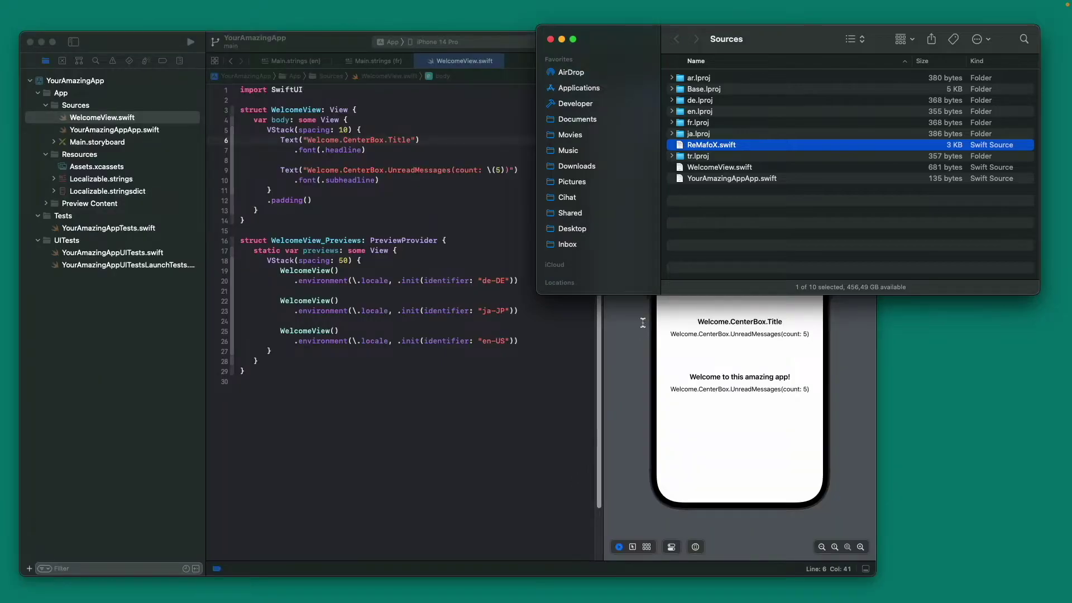
left_click_drag(699, 145, 149, 117)
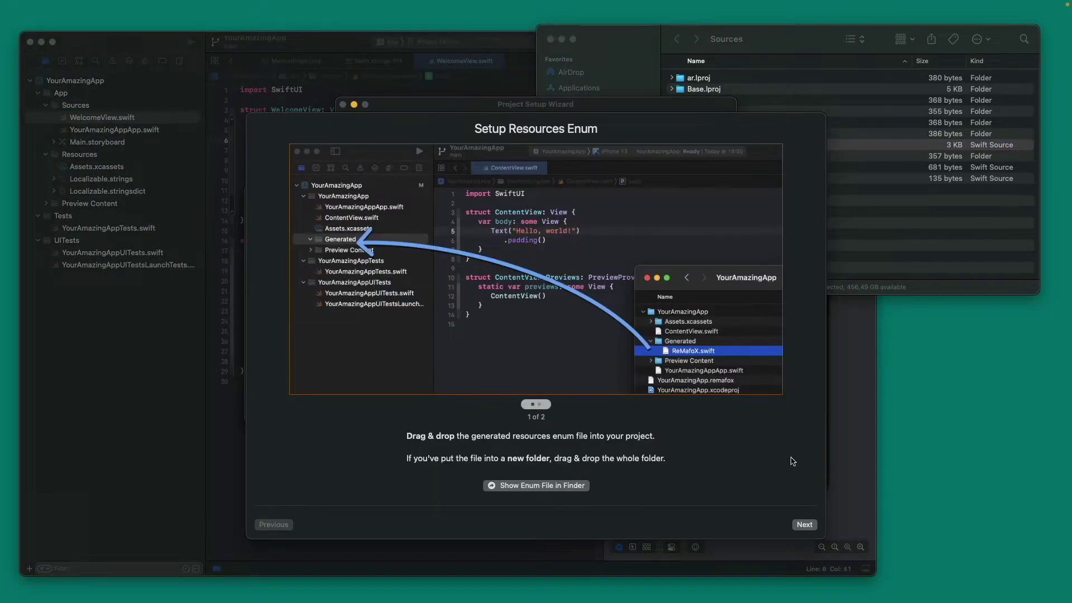
left_click(804, 526)
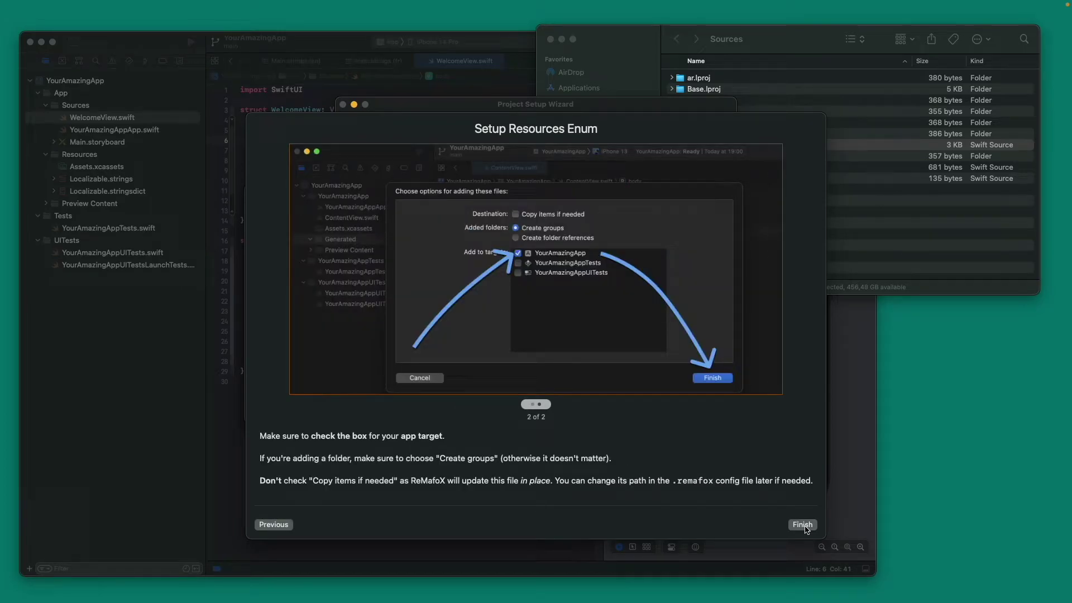
key("super+Tab")
key("super+Tab")
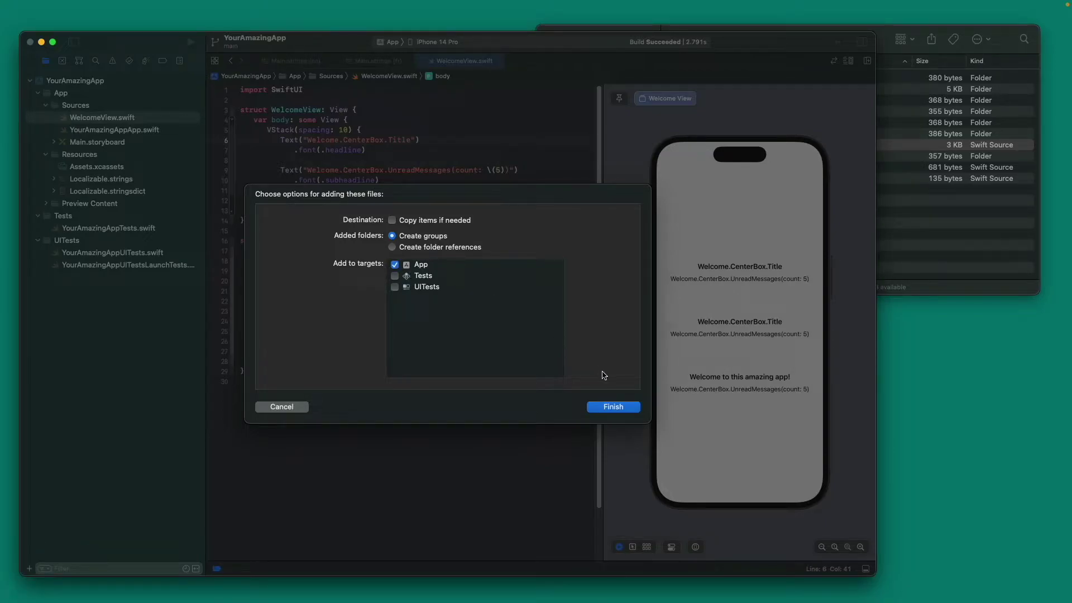
left_click(625, 407)
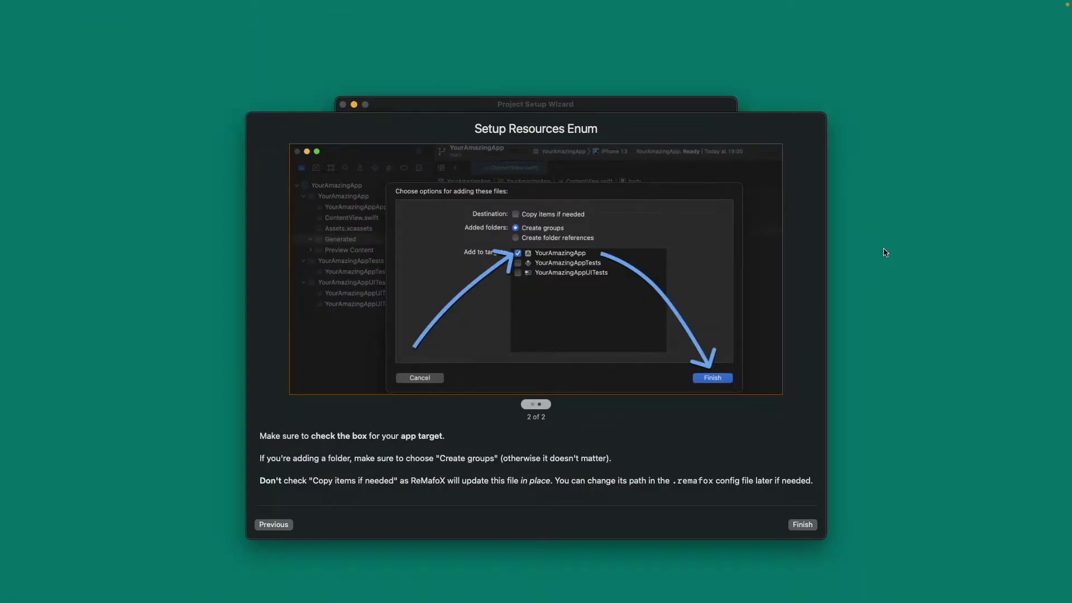
left_click(803, 525)
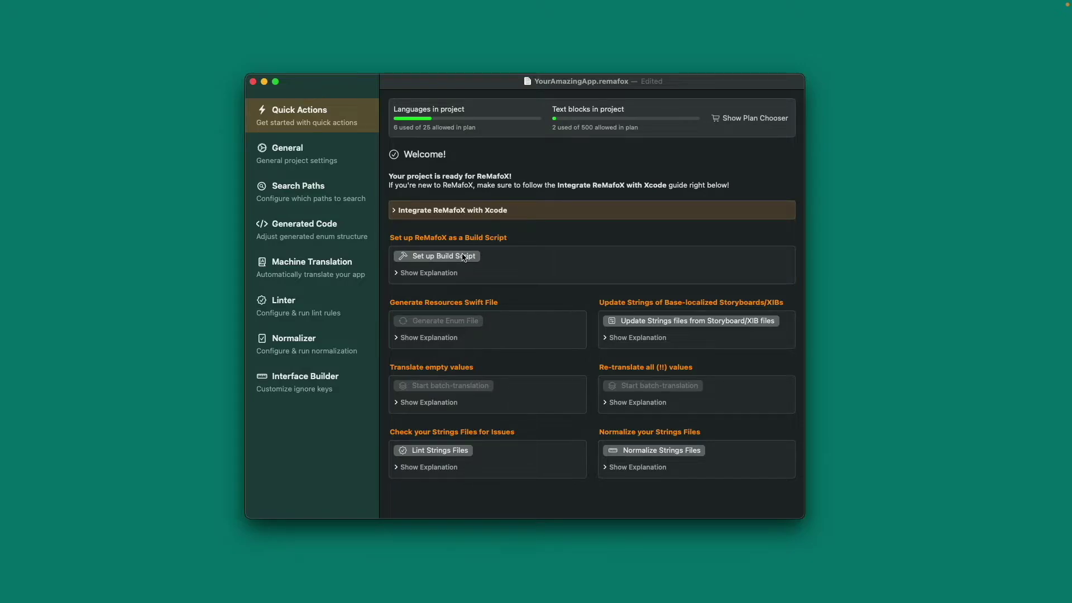
- Copy the remafox build script from the Setup Build Script guide's final page and switch to Xcode
left_click(463, 256)
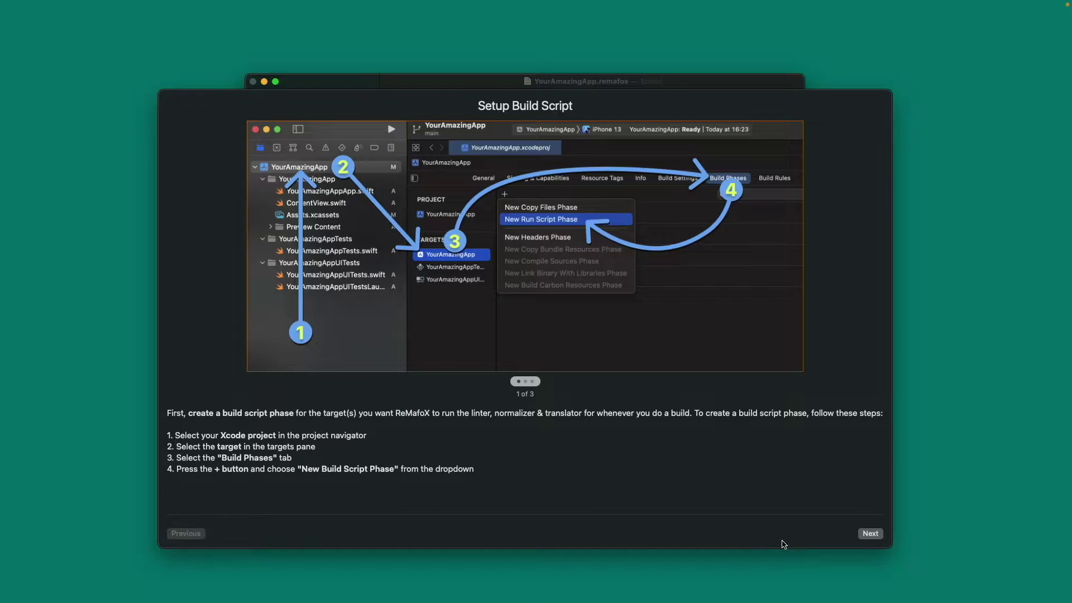
left_click(875, 540)
left_click(871, 535)
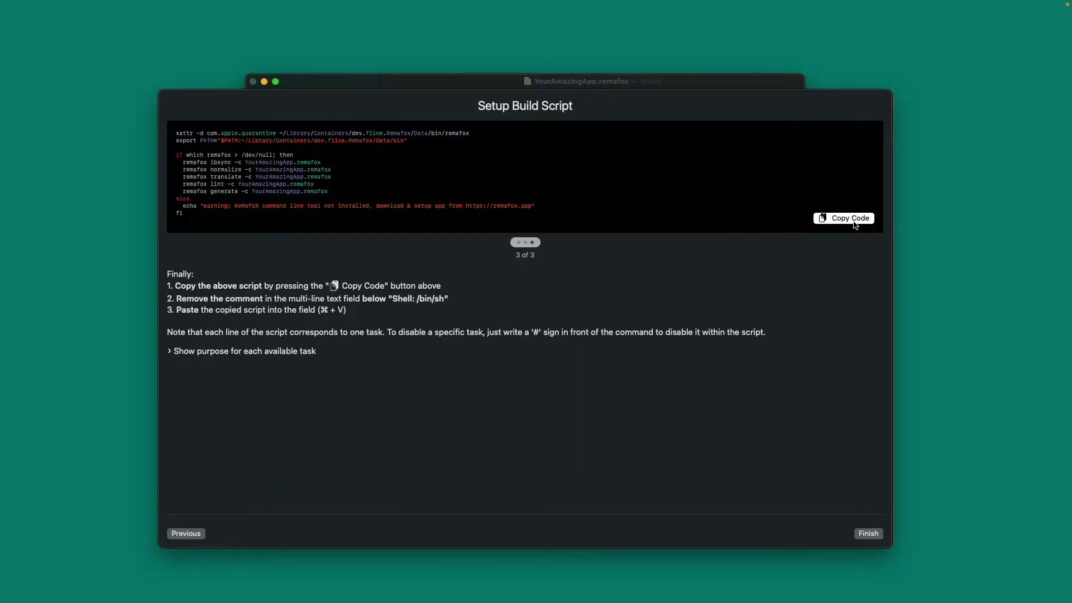
left_click(855, 224)
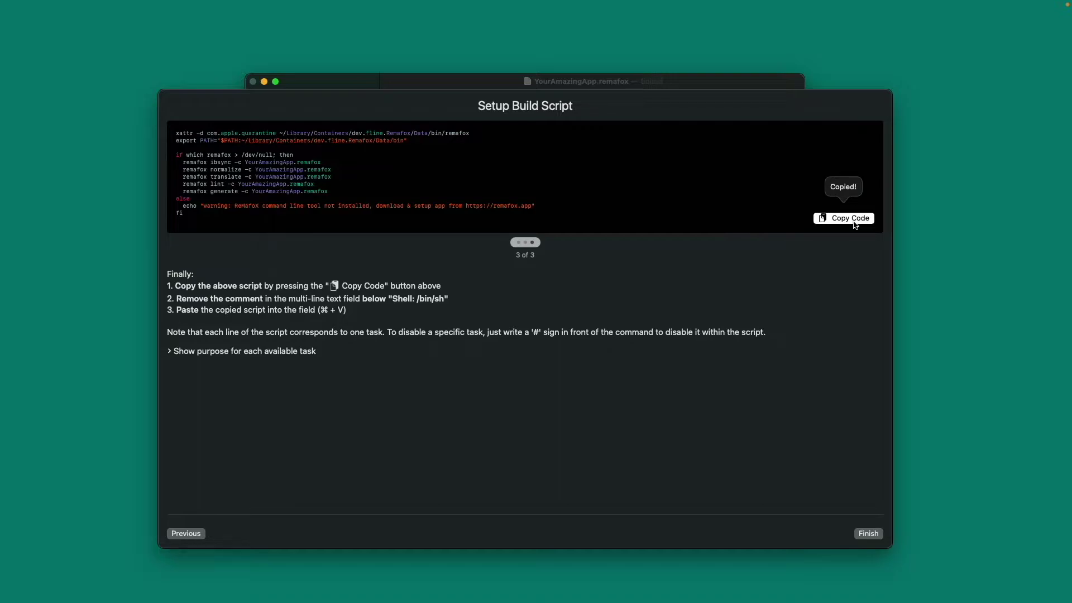
key("super+Tab")
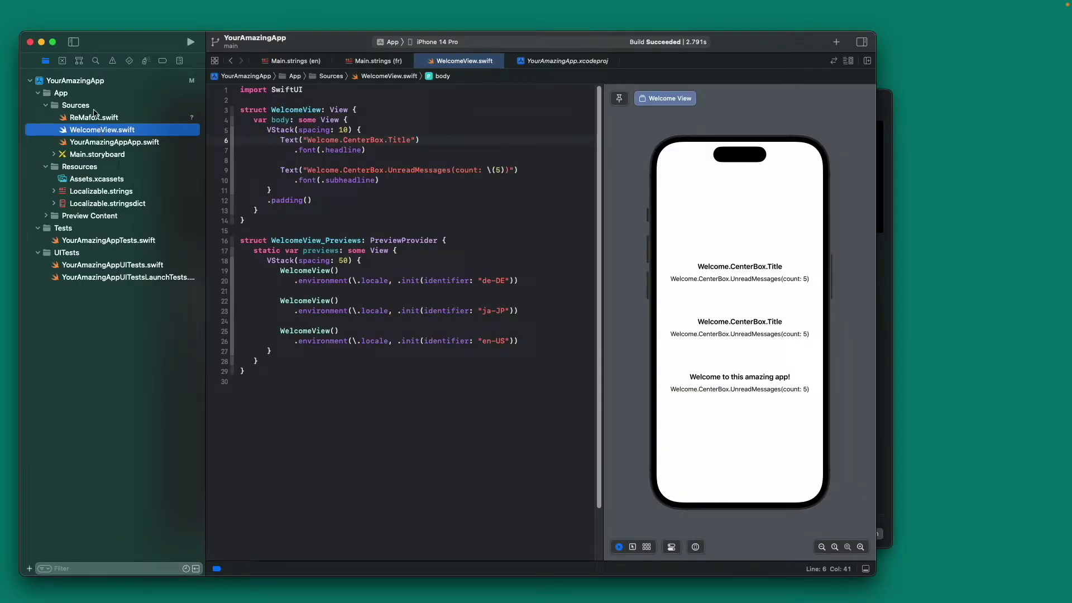
- Add a new Run Script phase named ReMafoX to the App target's Build Phases
left_click(91, 82)
left_click(244, 171)
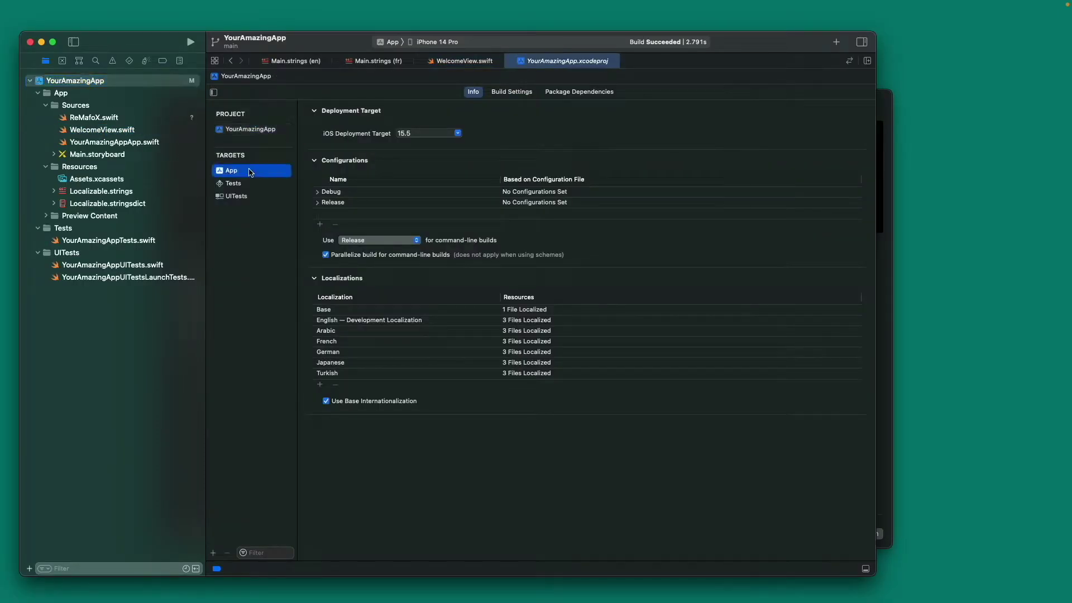
left_click(659, 92)
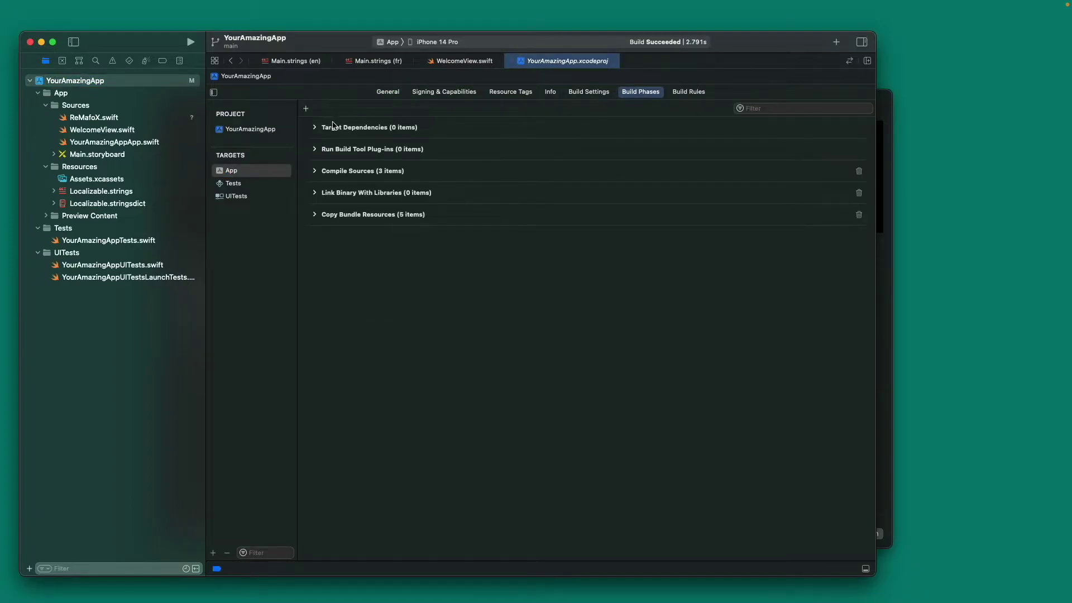
left_click(306, 110)
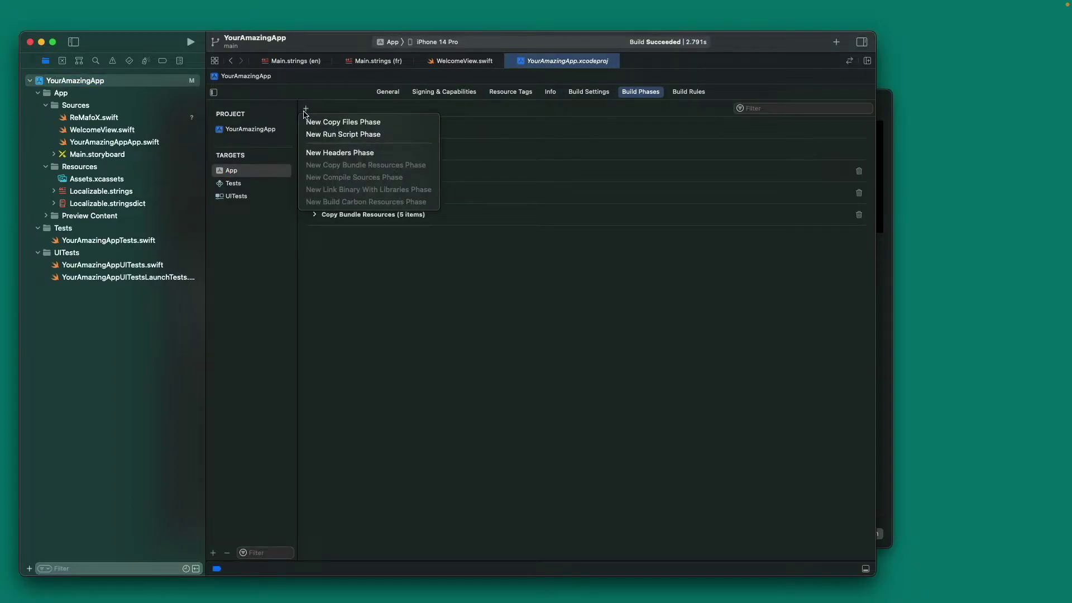
left_click(352, 135)
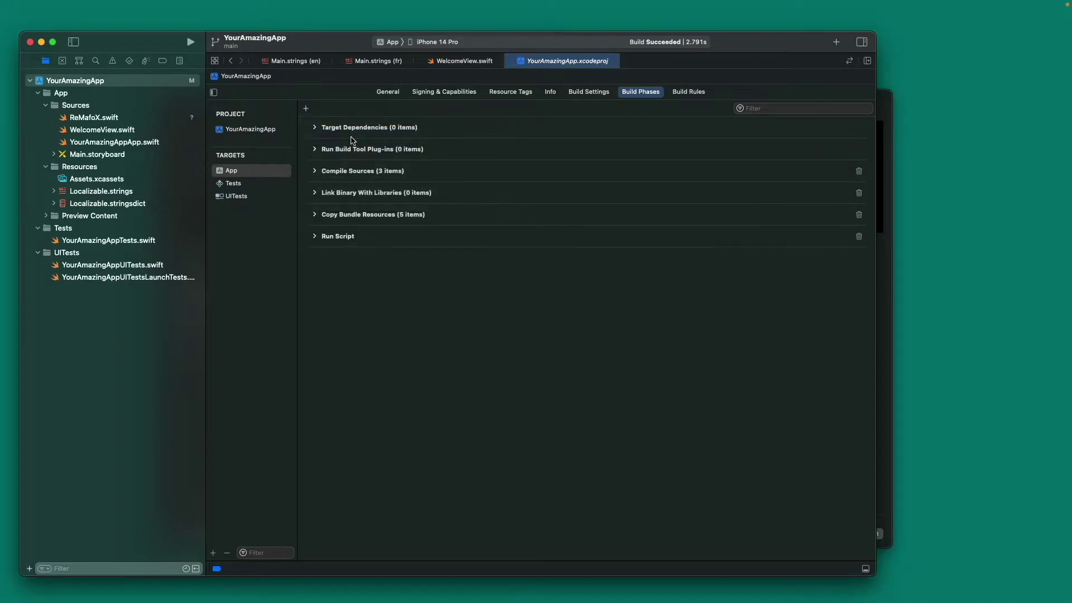
double_click(340, 238)
type("ReMafoX")
key("Return")
- Place ReMafoX below Run Build Tool Plug-ins, paste the script, and make it run every build
left_click_drag(339, 239, 343, 168)
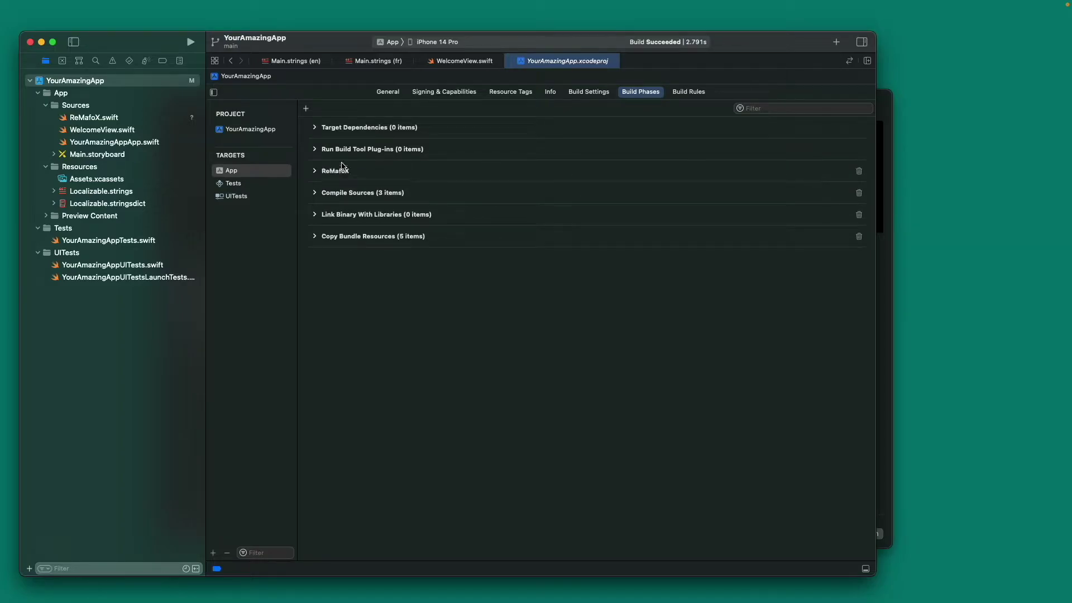
left_click(315, 172)
left_click_drag(414, 215, 374, 195)
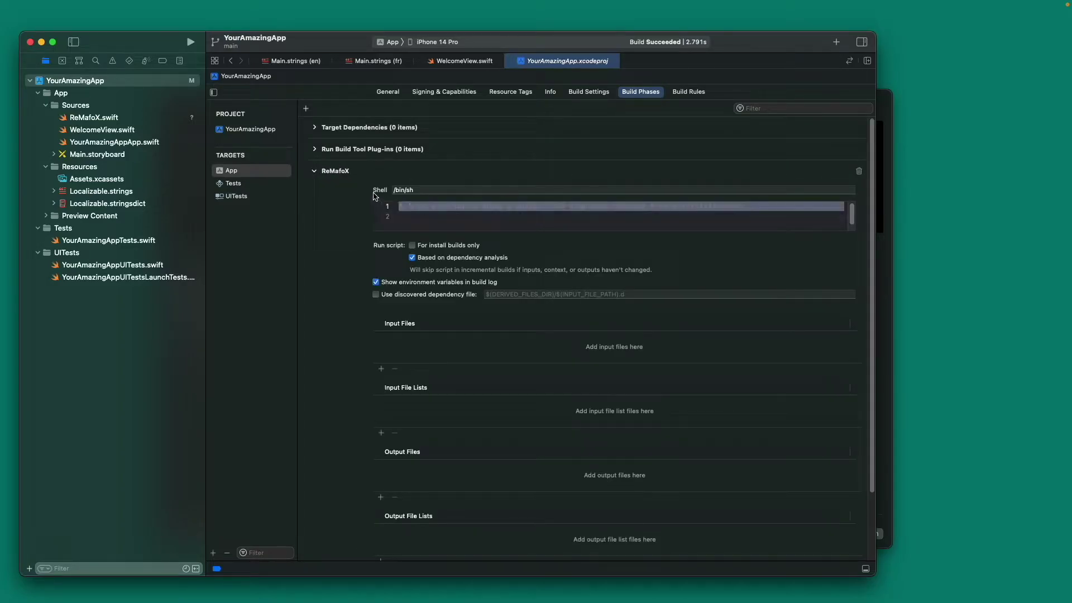
type("xattr -d com.apple.quarantine ~/Library/Containers/dev.fline.Remafox/Data/bin/remafox export PATH=\"$PATH:~/Library/Containers/dev.fline.Remafox/Data/bin\"  if which remafox > /dev/null; then   remafox ibsync -c YourAmazingApp.remafox   remafox normalize -c YourAmazingApp.remafox   remafox translate -c YourAmazingApp.remafox   remafox lint -c YourAmazingApp.remafox   remafox generate -c YourAmazingApp.remafox else   echo \"warning: ReMafoX command line tool not installed, download & setup app from https://remafox.app\" fi")
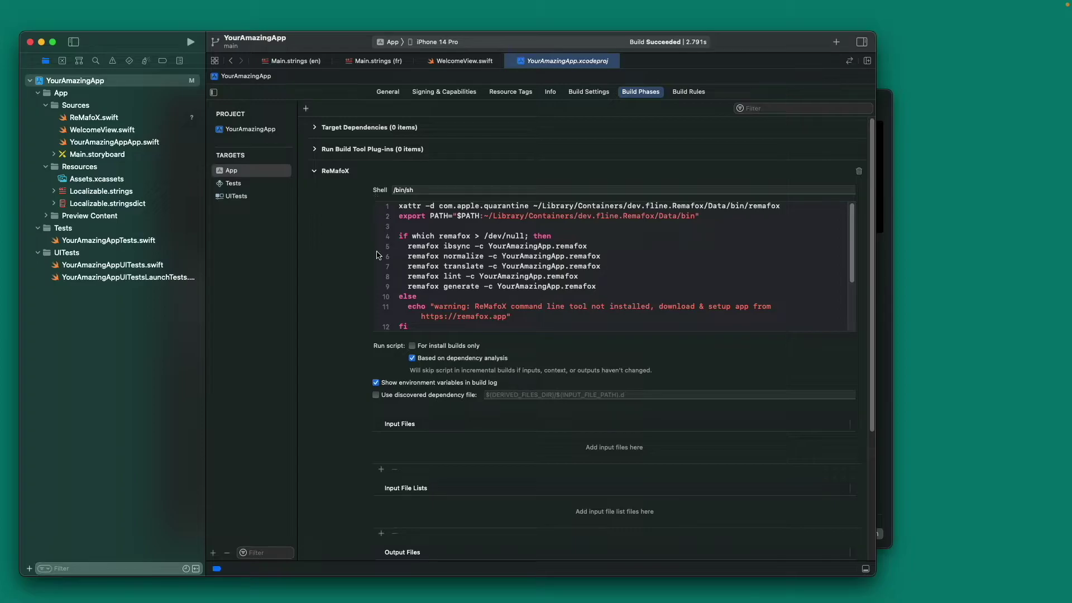
left_click(412, 358)
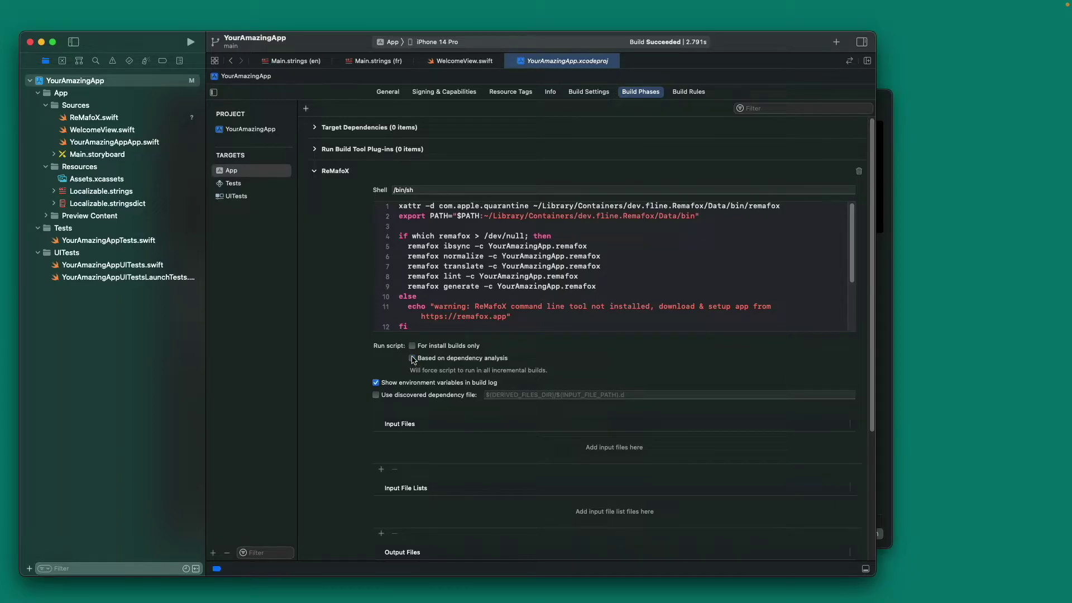
key("super+h")
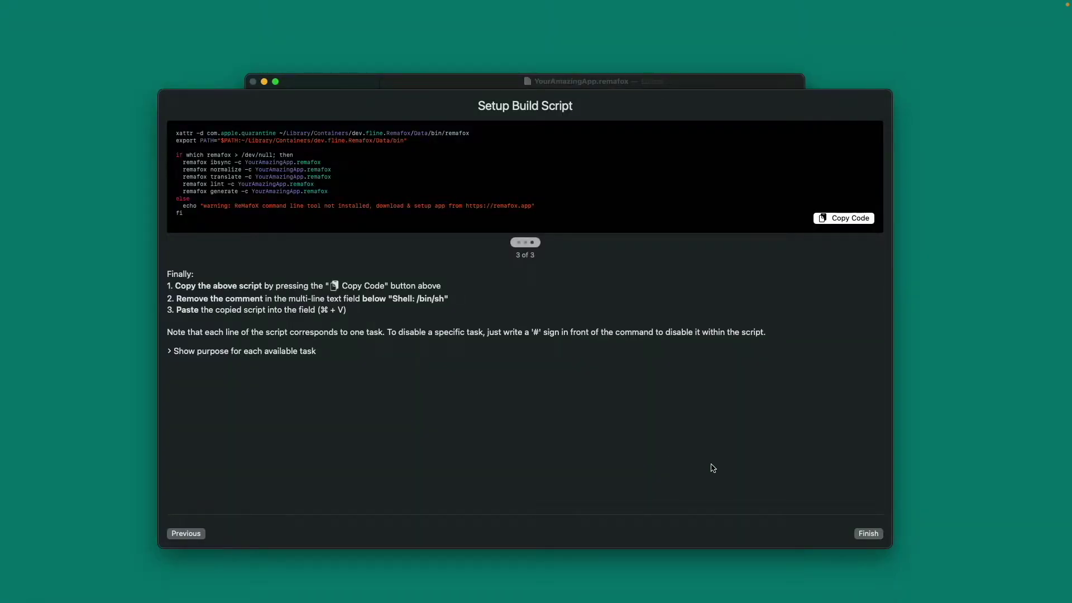
- Finish the Setup Build Script guide and view the General settings page
left_click(869, 533)
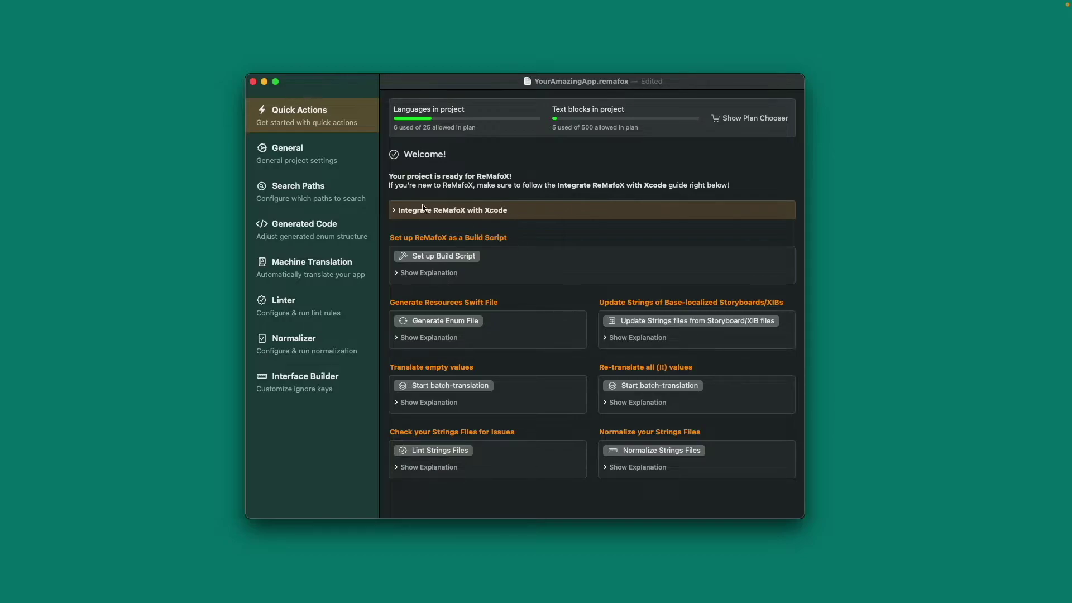
left_click(340, 151)
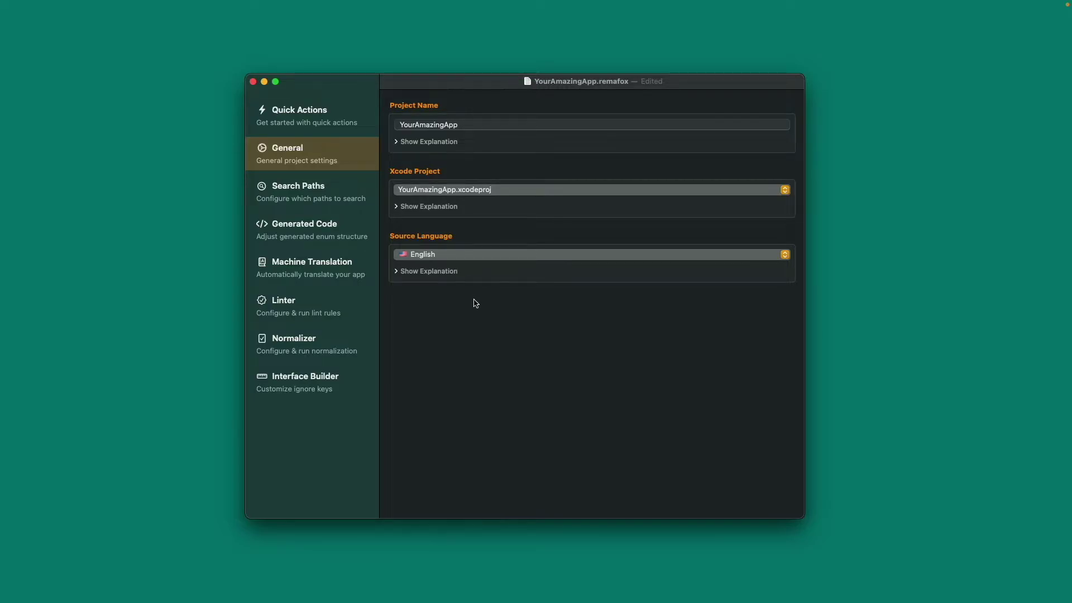
left_click(342, 200)
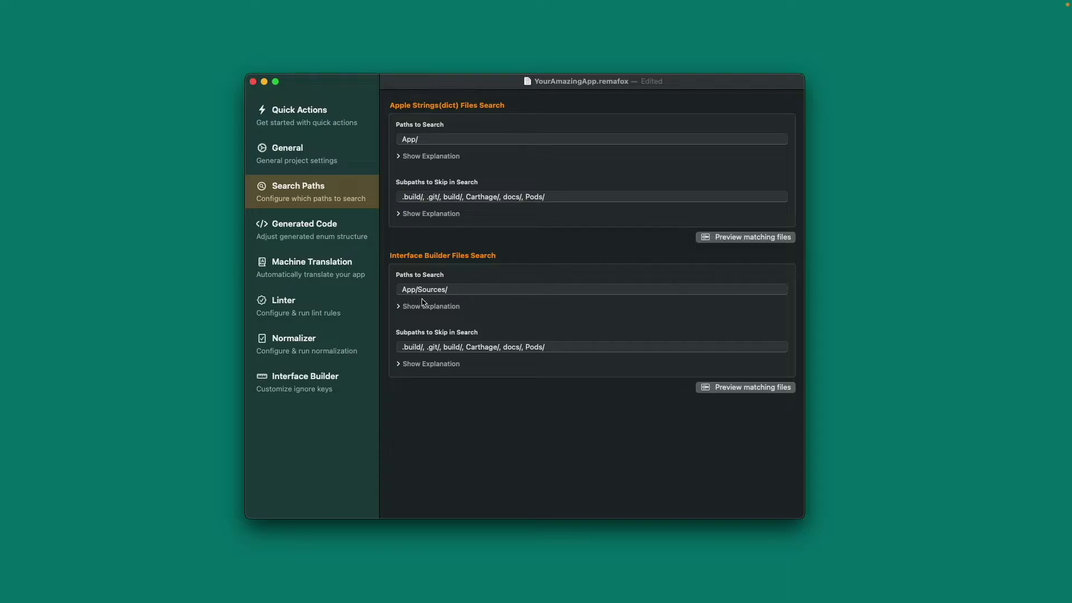
left_click(760, 237)
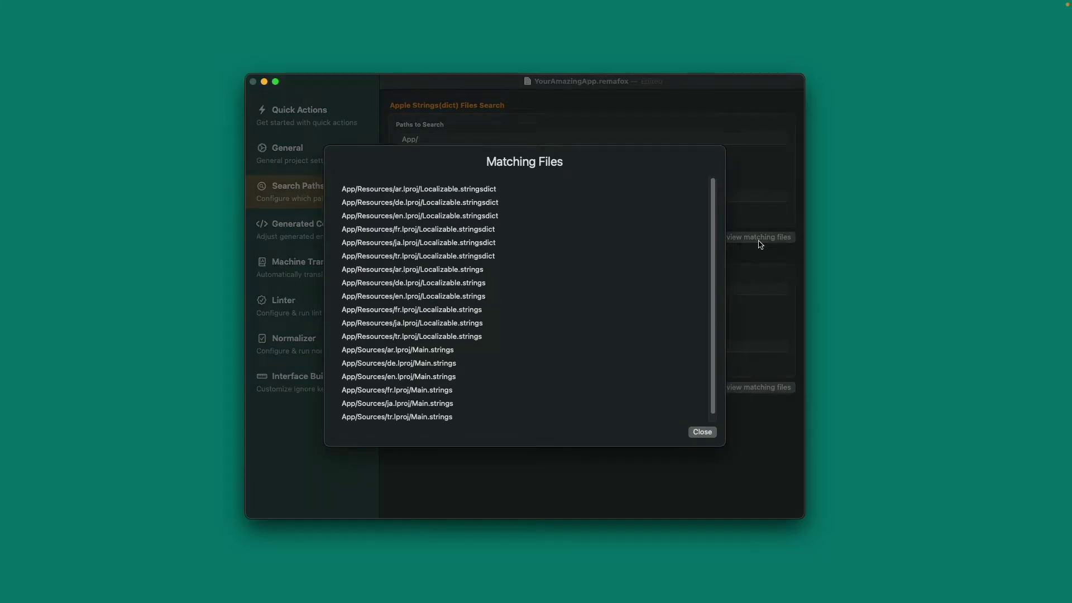
left_click(705, 434)
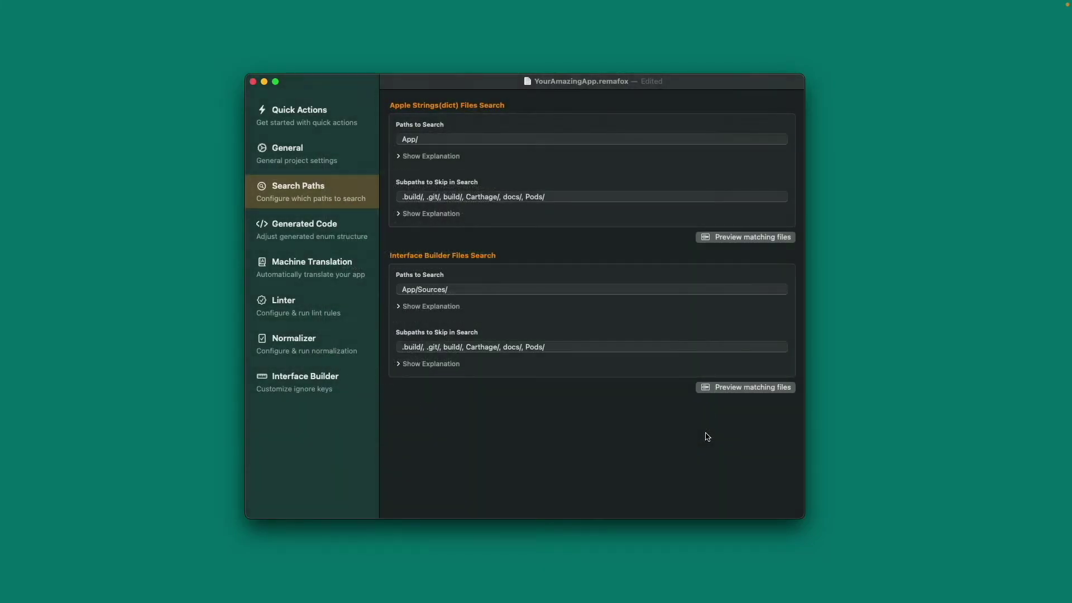
- Generate the App/Sources/ReMafoX.swift enum file with 4-space indentation
left_click(355, 235)
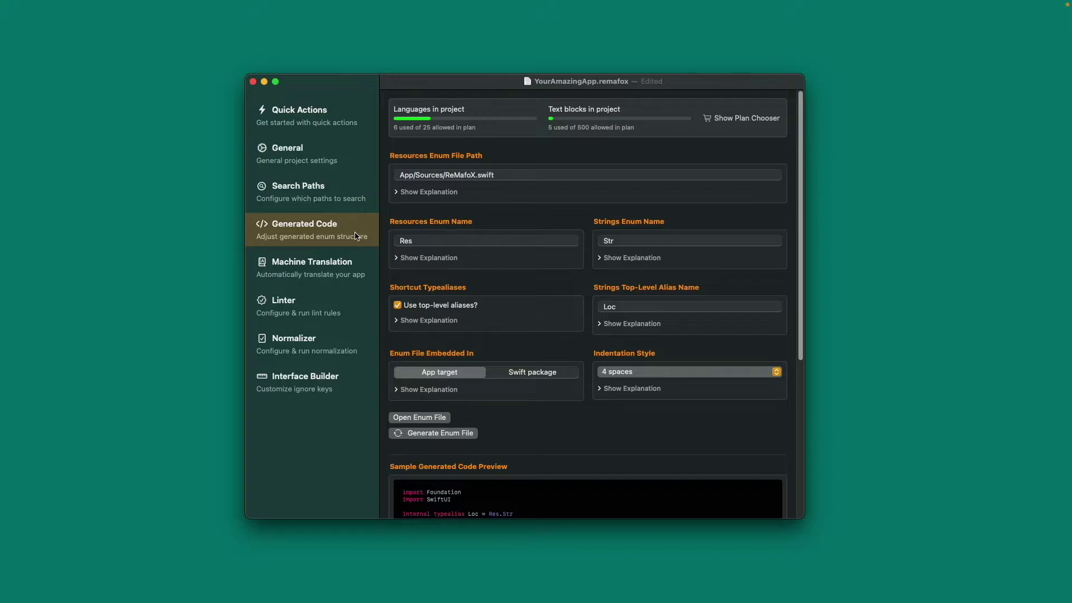
left_click(525, 177)
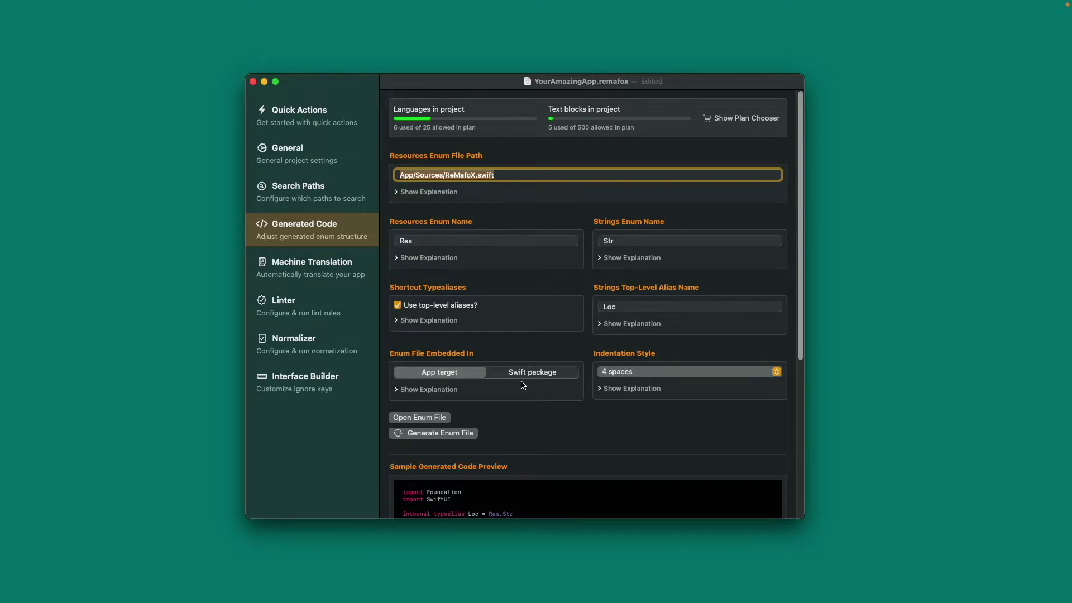
left_click(650, 372)
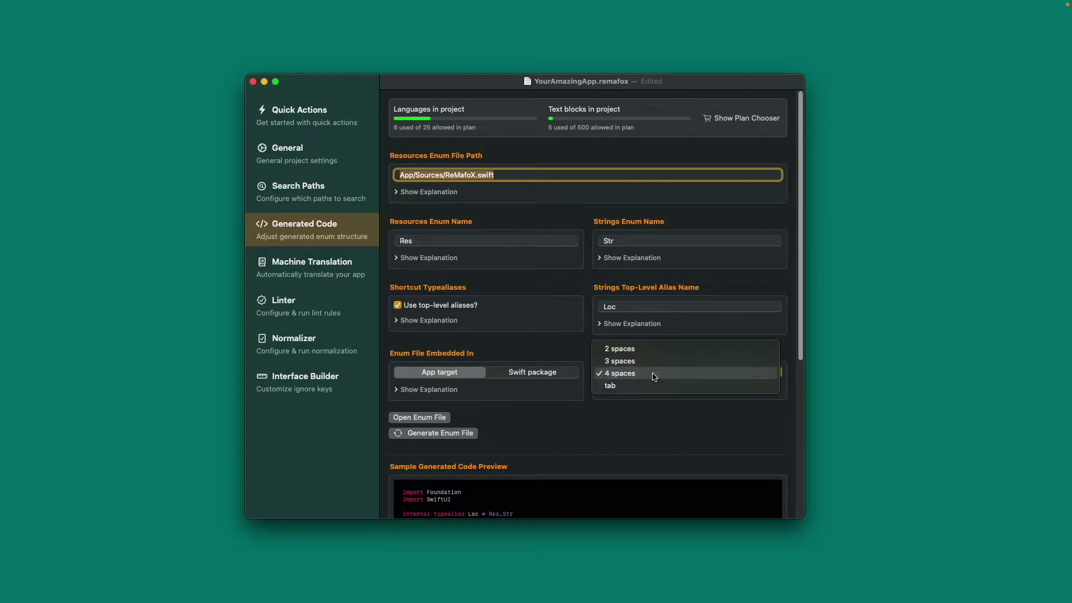
left_click(599, 420)
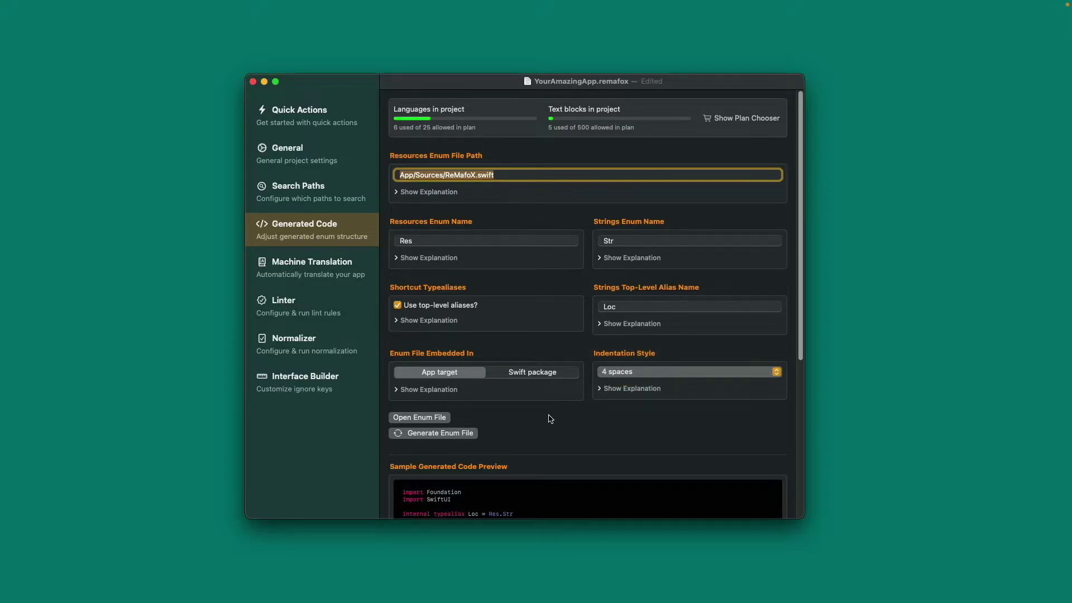
left_click(464, 434)
- Lint the Localizable.strings files and review the four violations in de.lproj
left_click(308, 303)
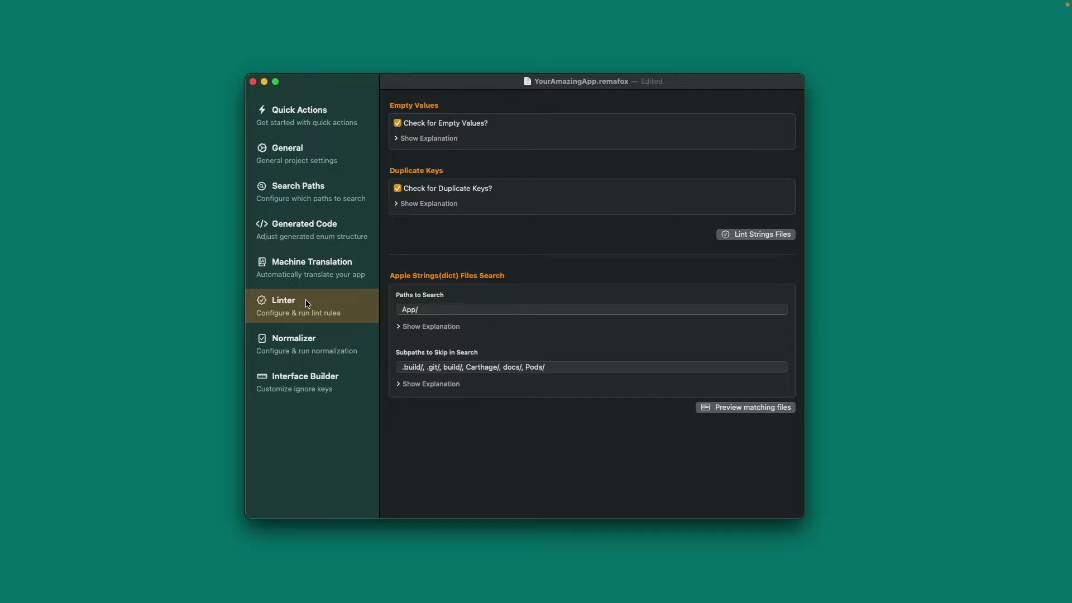
left_click(754, 241)
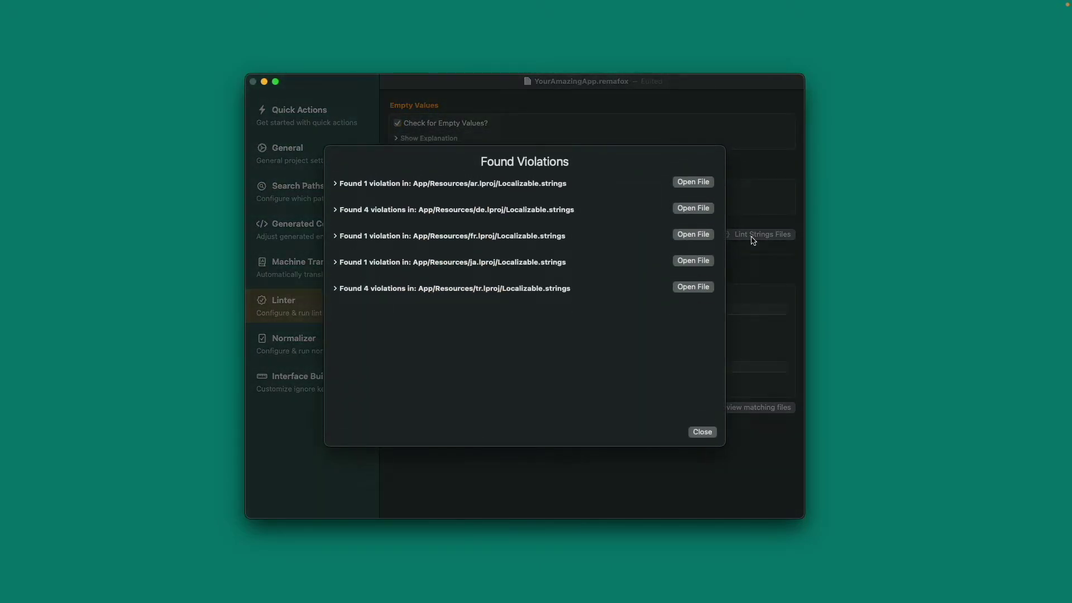
left_click(335, 211)
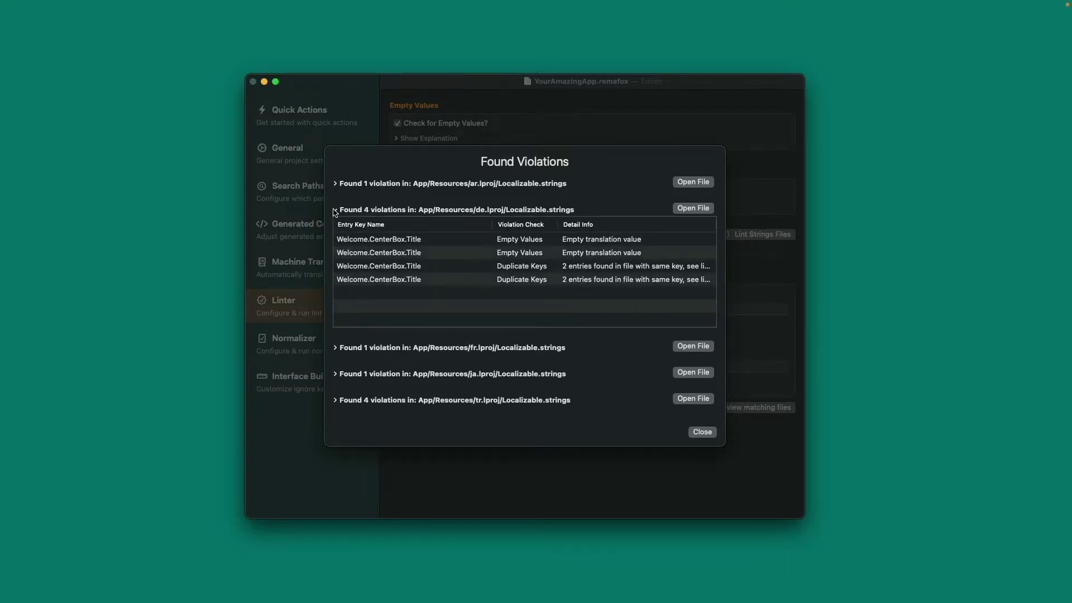
left_click(713, 433)
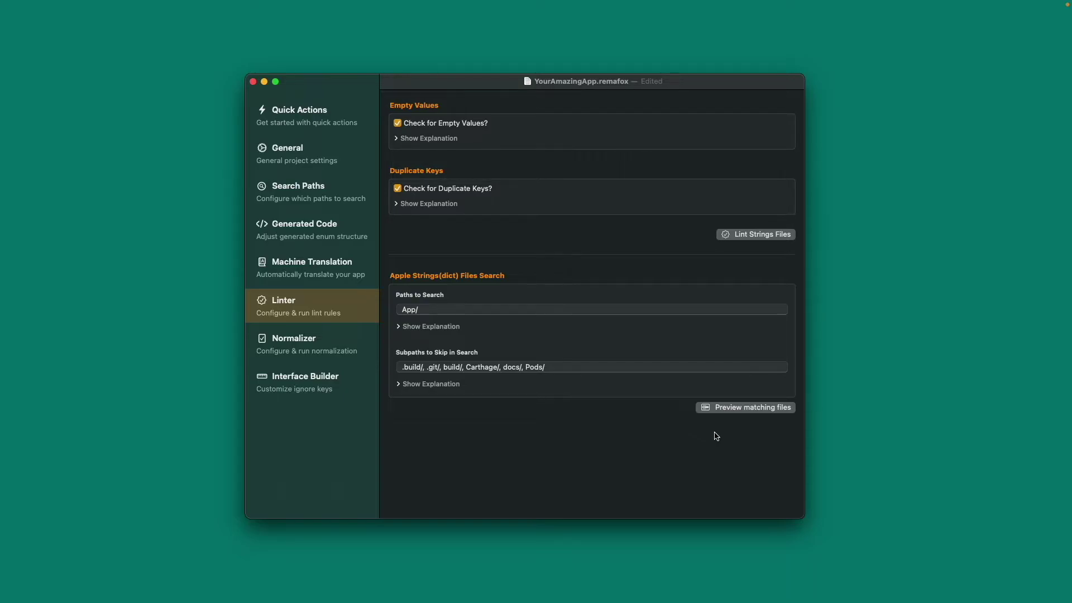
left_click(321, 346)
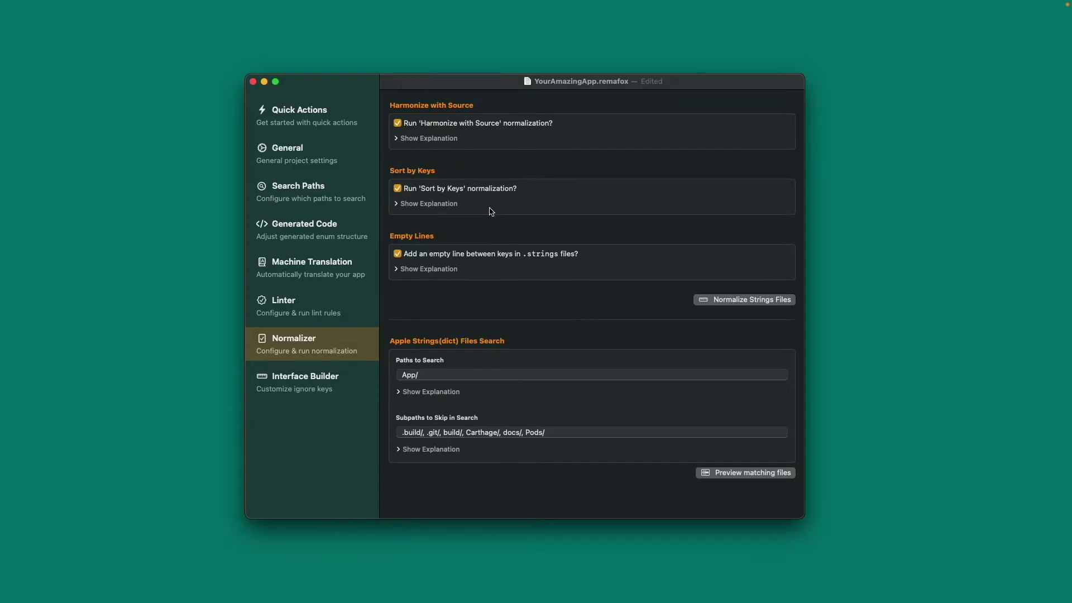
- Normalize the strings files, which needed no changes, and dismiss the result
left_click(762, 306)
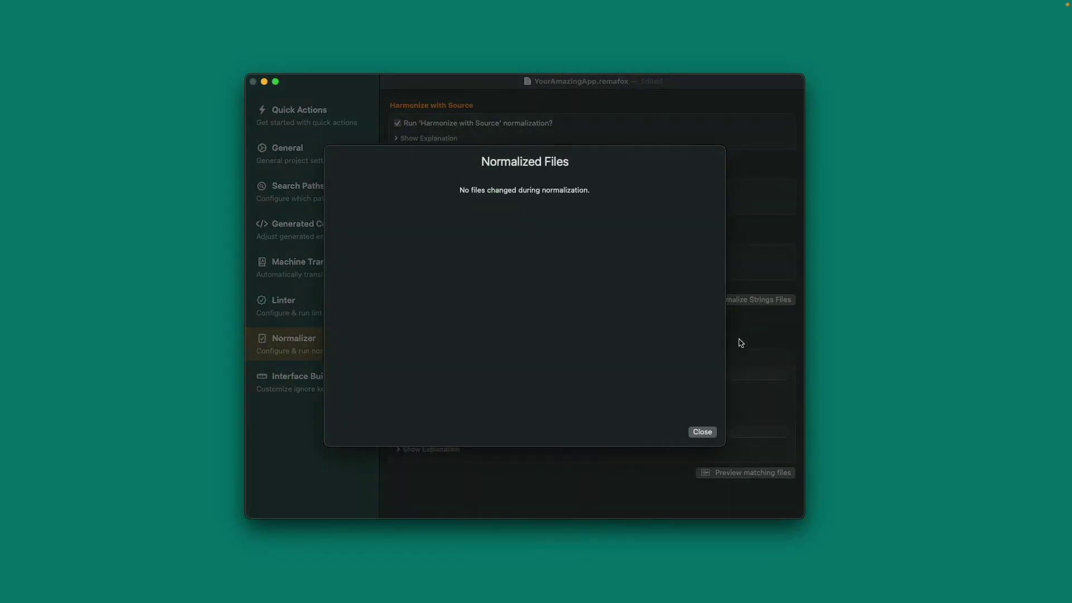
left_click(705, 432)
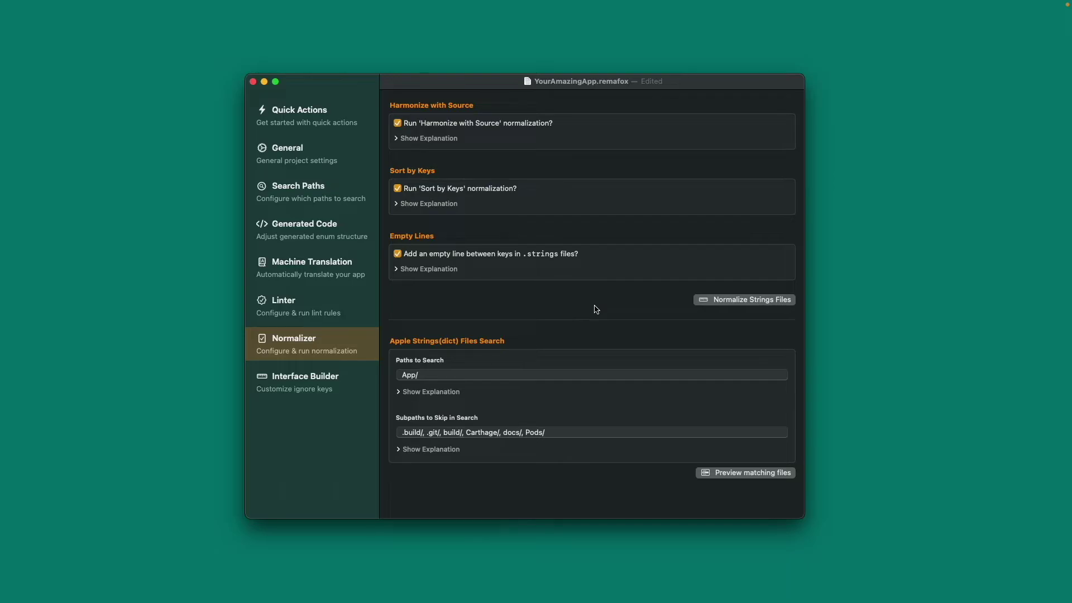
left_click(340, 272)
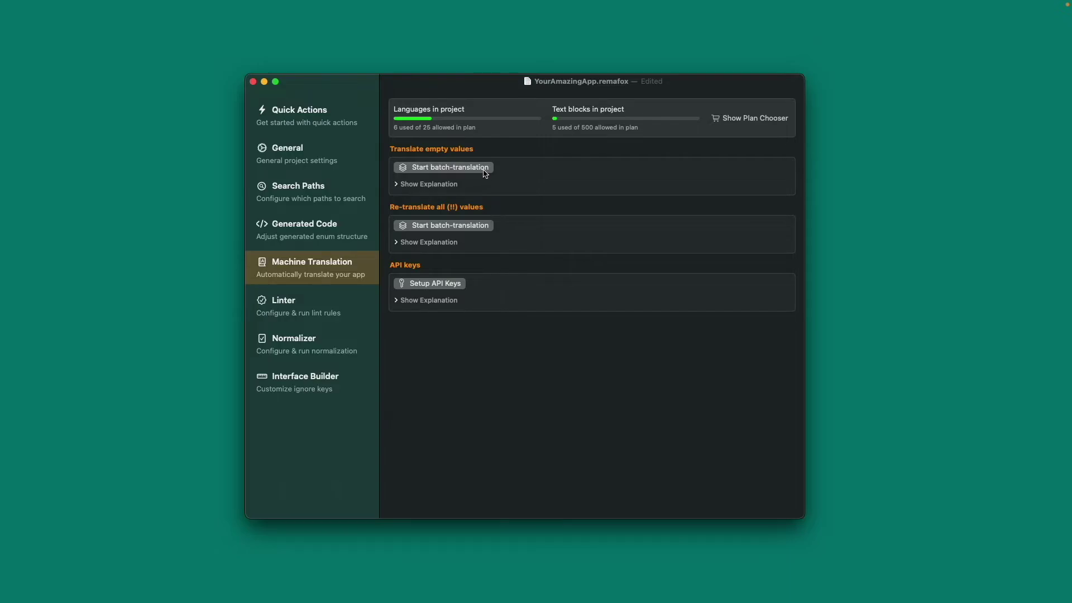
- Batch-translate empty Welcome.CenterBox.Title into Turkish, Japanese, Arabic, French and German and review the results
left_click(485, 169)
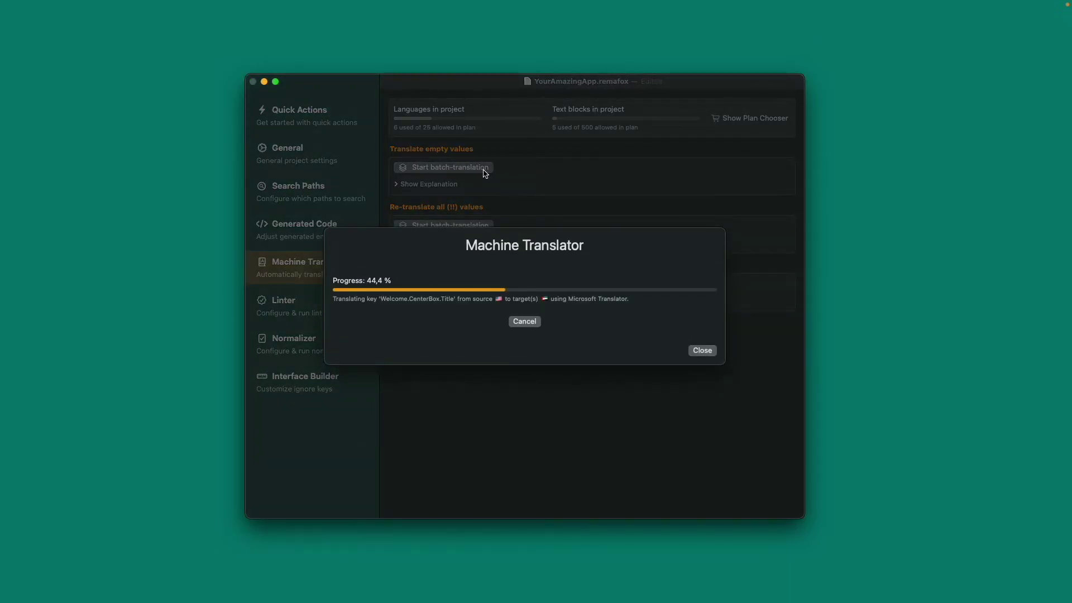
left_click(336, 210)
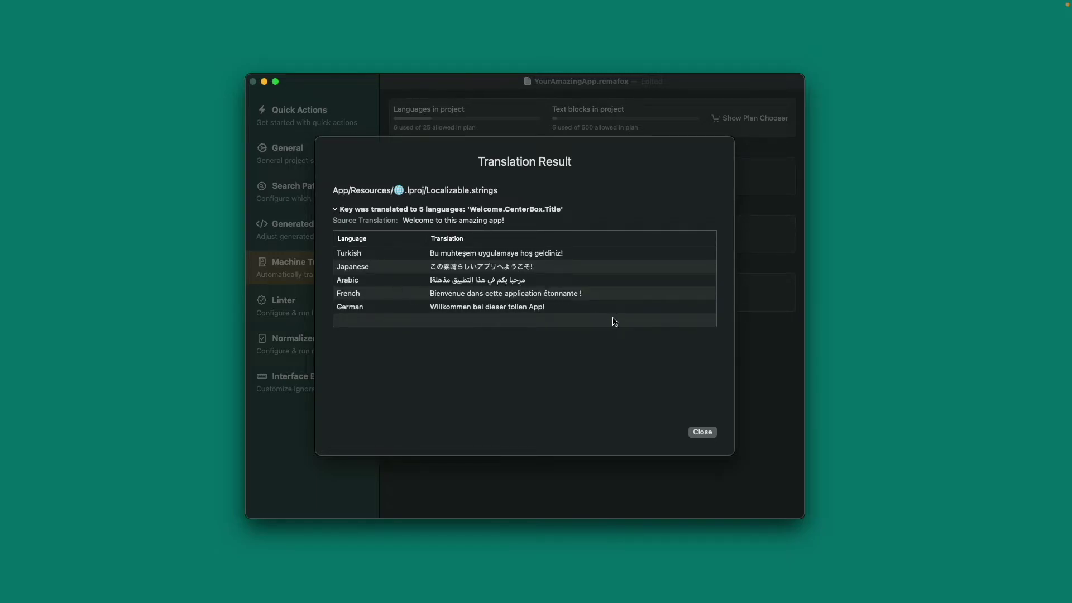
left_click(703, 433)
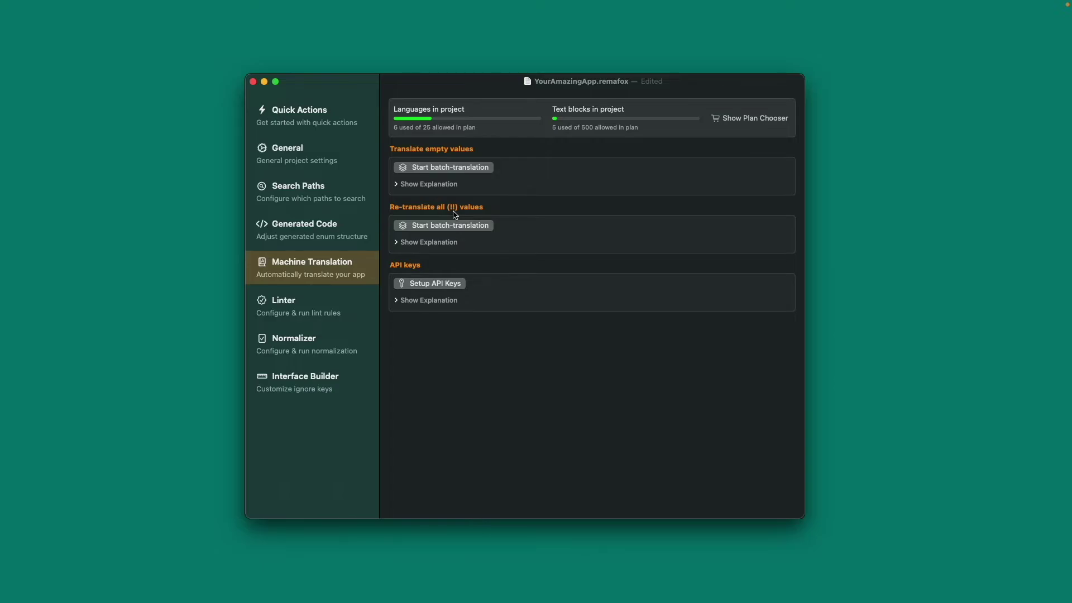
left_click(309, 382)
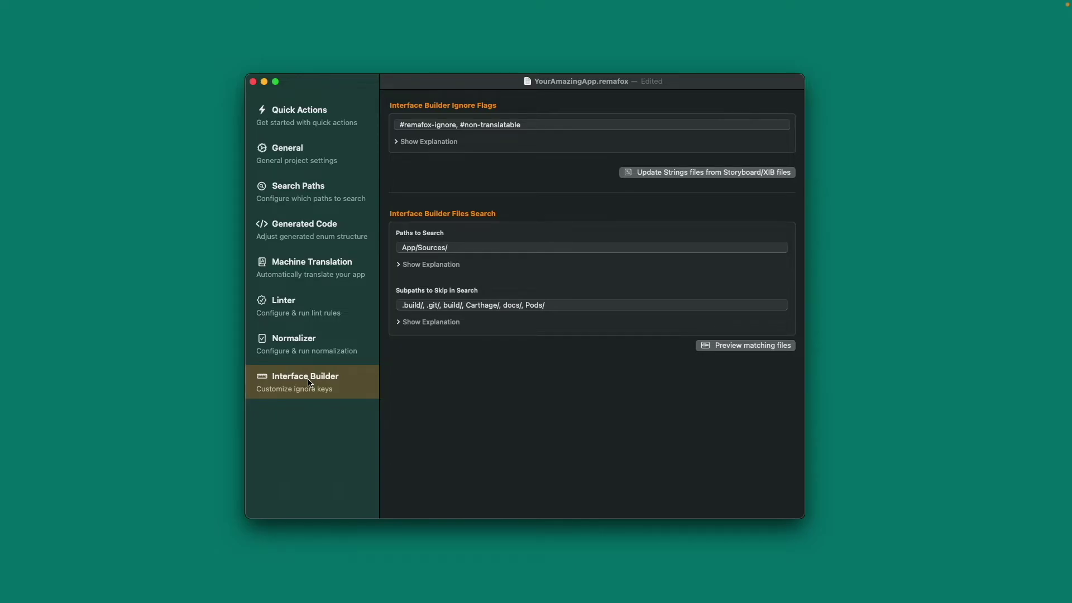
- Review the Interface Builder ignore flags and update strings from Storyboard/XIB files; none needed updating
left_click(540, 121)
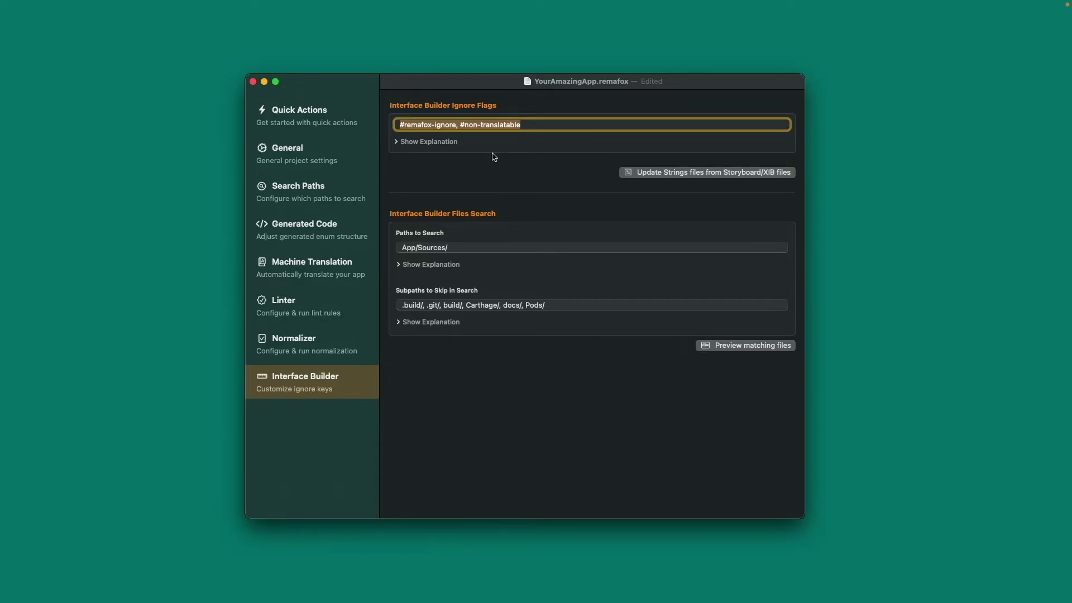
left_click(688, 172)
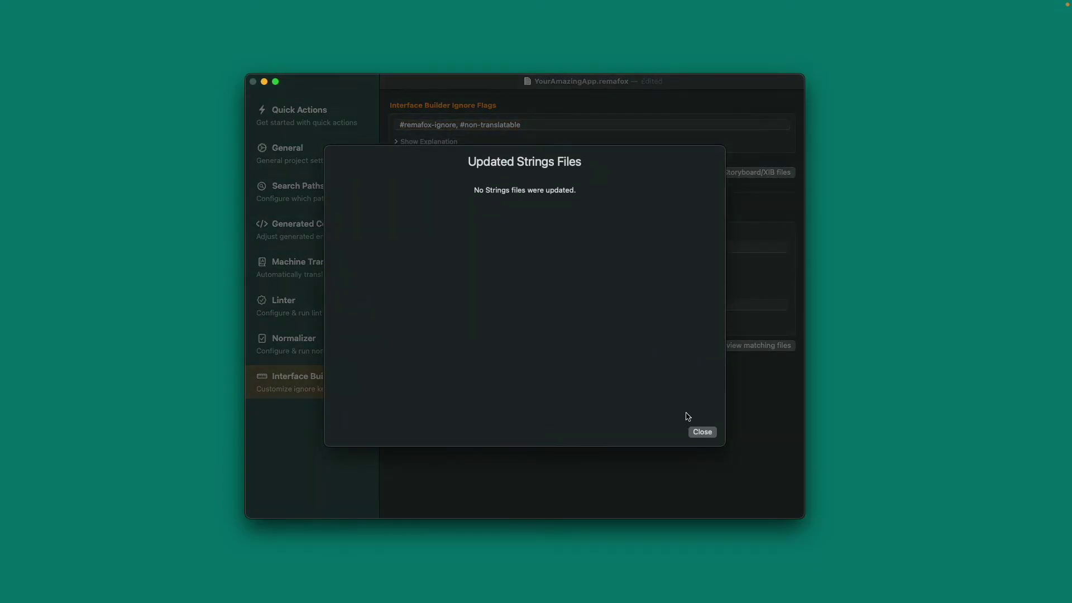
left_click(703, 433)
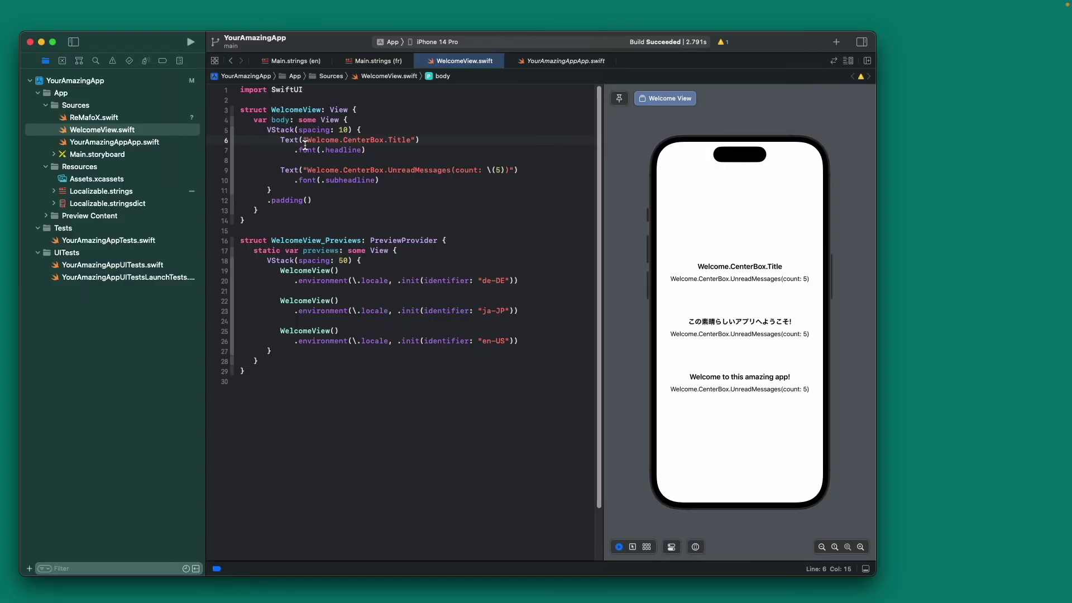
- Replace WelcomeView's title literal with Loc.Welcome.CenterBox.Title.string
type("Loc.W")
type("elcome.CenterBox.")
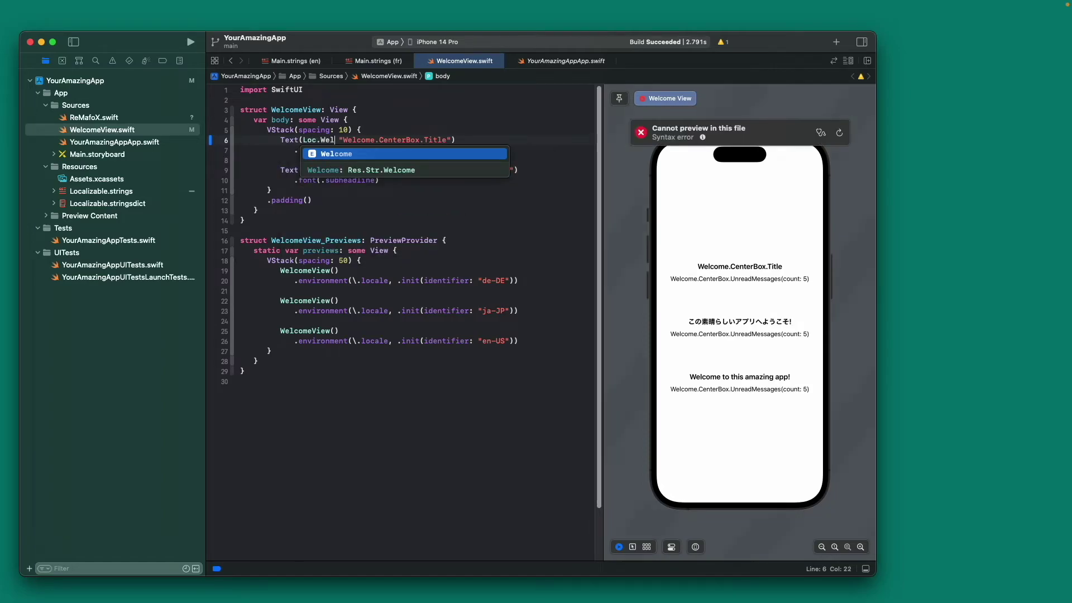
type("Title.string")
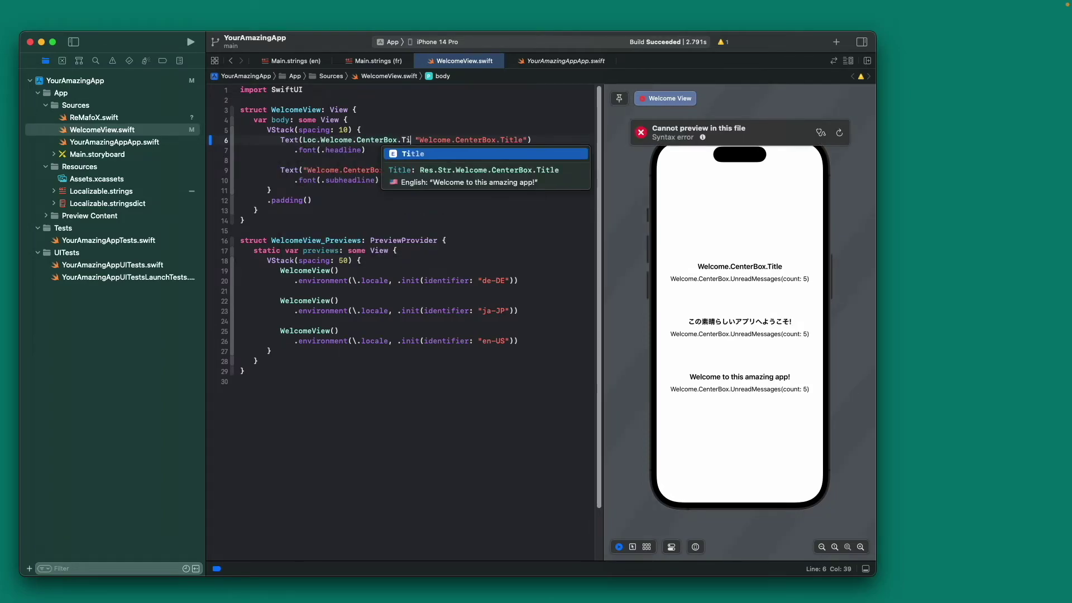
left_click_drag(568, 140, 454, 140)
key("BackSpace")
- Replace the unread-messages literal with Loc.Welcome.CenterBox.UnreadMessages(count: 5).string
left_click(302, 170)
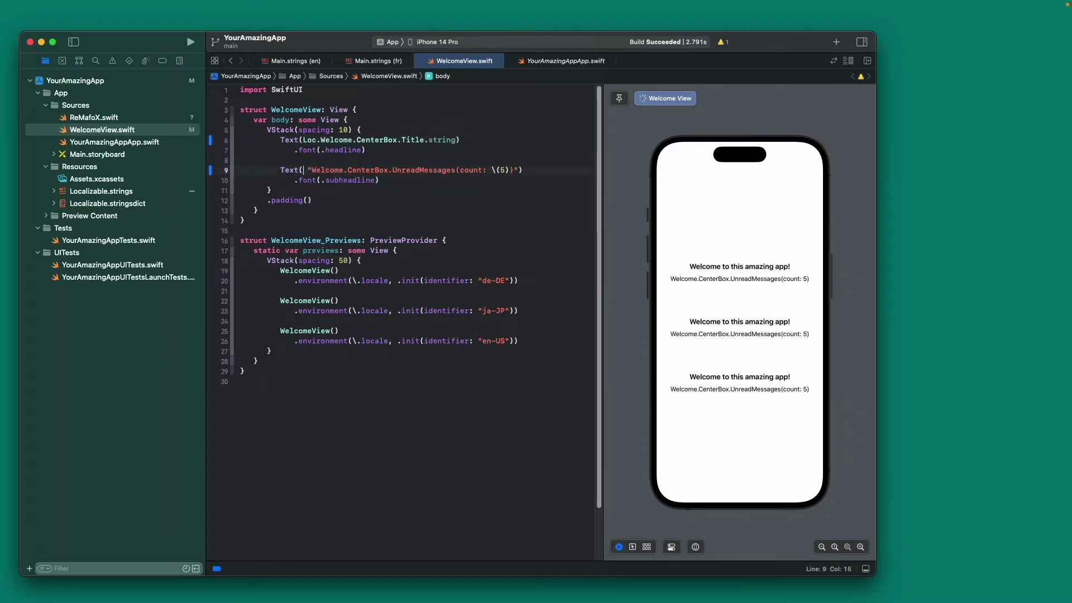
type("Loc.Welcome.CenterBox.")
key("Return")
type("5")
key("Right")
key("shift+Down")
key("shift+End")
key("shift+Left")
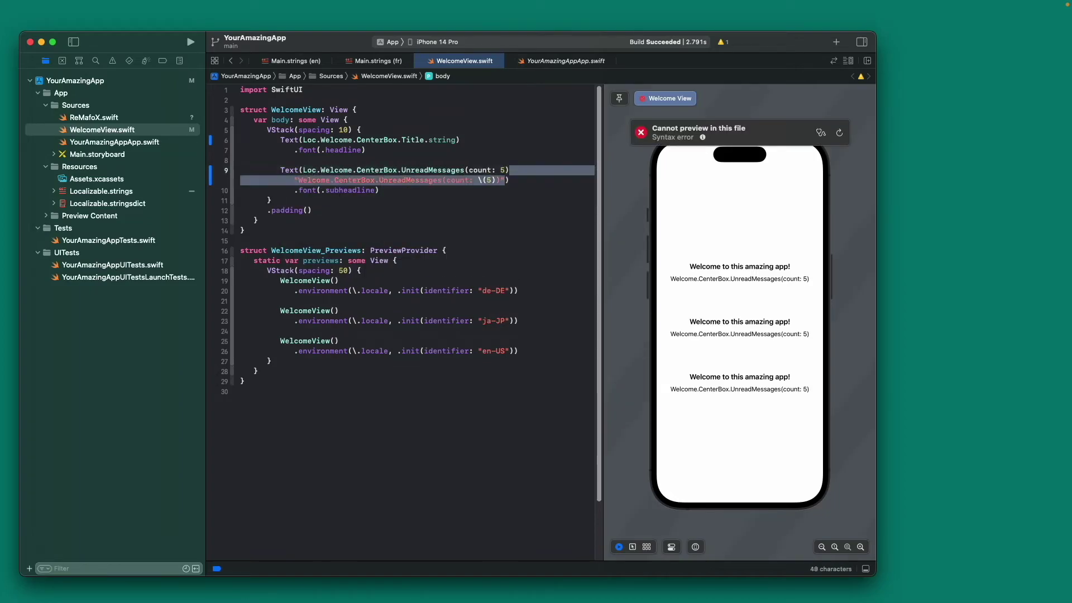
key("BackSpace")
type(".string")
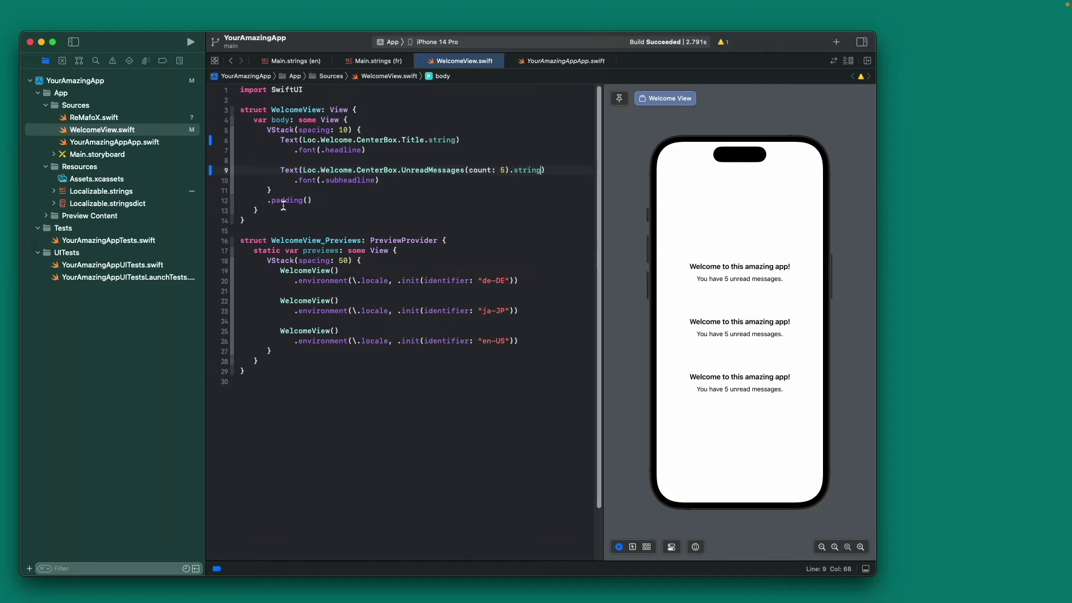
- Check the de-DE, ja-JP and en-US previews, then switch the title to Title.locStringKey
left_click(556, 276)
left_click(529, 310)
left_click(534, 341)
double_click(445, 140)
type("locStringKey")
key("Return")
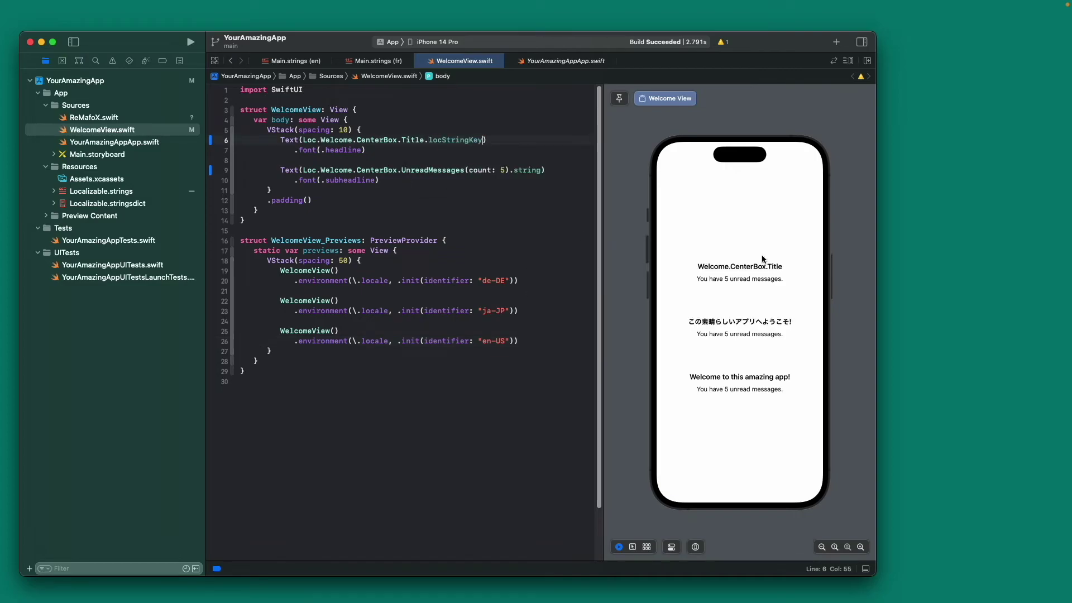